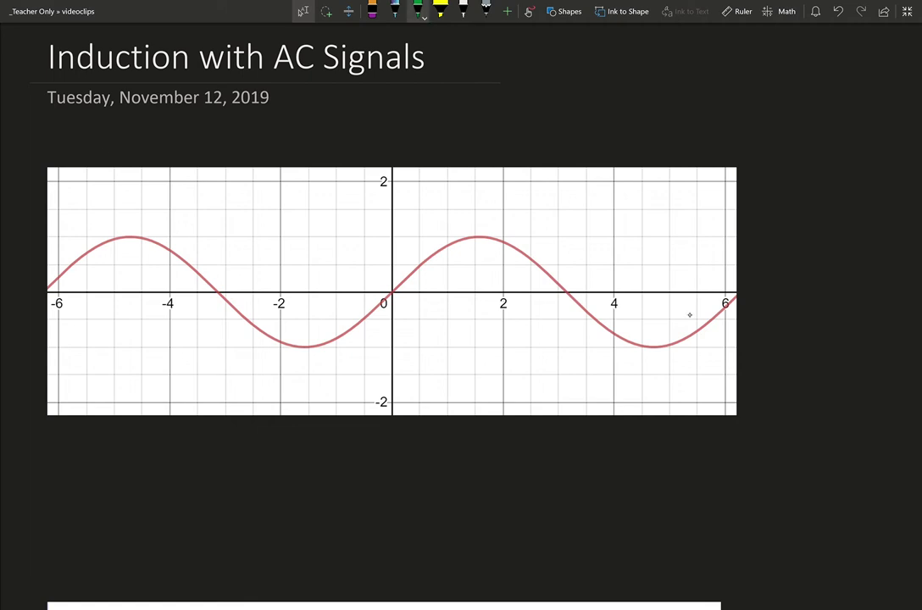
Write the label sin(x) in green ink above the graph's negative-x side
{"action": "left_click", "coordinate": [417, 8]}
{"action": "mouse_move", "coordinate": [110, 148]}
{"action": "left_mouse_down"}
{"action": "mouse_move", "coordinate": [102, 162]}
{"action": "mouse_move", "coordinate": [116, 161]}
{"action": "left_mouse_up"}
{"action": "mouse_move", "coordinate": [120, 160]}
{"action": "left_mouse_down"}
{"action": "mouse_move", "coordinate": [127, 152]}
{"action": "mouse_move", "coordinate": [151, 157]}
{"action": "left_mouse_up"}
{"action": "mouse_move", "coordinate": [151, 144]}
{"action": "left_mouse_down"}
{"action": "mouse_move", "coordinate": [141, 158]}
{"action": "mouse_move", "coordinate": [158, 160]}
{"action": "left_mouse_up"}
Draw arrowheads on the graph's axes and label them y and x in green ink
{"action": "mouse_move", "coordinate": [387, 172]}
{"action": "left_mouse_down"}
{"action": "mouse_move", "coordinate": [398, 171]}
{"action": "mouse_move", "coordinate": [395, 155]}
{"action": "left_mouse_up"}
{"action": "left_click_drag", "start_coordinate": [399, 145], "coordinate": [393, 161]}
{"action": "mouse_move", "coordinate": [732, 285]}
{"action": "left_mouse_down"}
{"action": "mouse_move", "coordinate": [732, 298]}
{"action": "mouse_move", "coordinate": [751, 296]}
{"action": "left_mouse_up"}
{"action": "left_click_drag", "start_coordinate": [753, 285], "coordinate": [744, 297]}
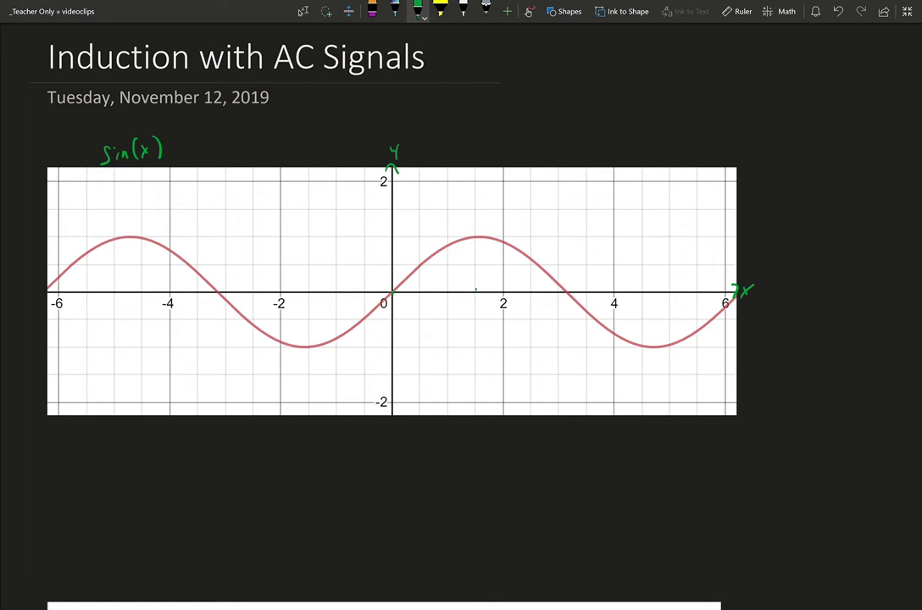
Label π/2, π, 3π/2 and 2π along the graph's positive x-axis in green ink
{"action": "mouse_move", "coordinate": [472, 288]}
{"action": "left_mouse_down"}
{"action": "mouse_move", "coordinate": [484, 286]}
{"action": "mouse_move", "coordinate": [482, 294]}
{"action": "left_mouse_up"}
{"action": "left_click_drag", "start_coordinate": [476, 301], "coordinate": [484, 309]}
{"action": "left_click_drag", "start_coordinate": [571, 286], "coordinate": [581, 282]}
{"action": "left_click_drag", "start_coordinate": [643, 287], "coordinate": [654, 296]}
{"action": "left_click_drag", "start_coordinate": [648, 299], "coordinate": [653, 306]}
{"action": "left_click_drag", "start_coordinate": [736, 302], "coordinate": [736, 311]}
{"action": "left_click_drag", "start_coordinate": [738, 303], "coordinate": [749, 302]}
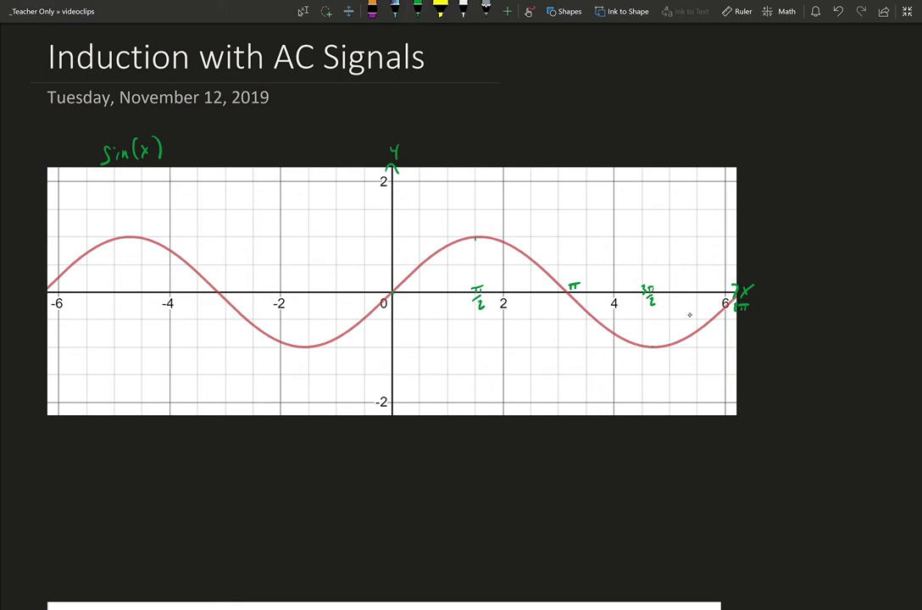
{"action": "left_click_drag", "start_coordinate": [736, 308], "coordinate": [747, 304]}
Undo the π labels along the x-axis and the x and y axis labels with their arrowheads
{"action": "key", "text": "ctrl+z"}
{"action": "key", "text": "ctrl+z"}
{"action": "key", "text": "ctrl+z"}
{"action": "key", "text": "ctrl+z"}
{"action": "key", "text": "ctrl+z"}
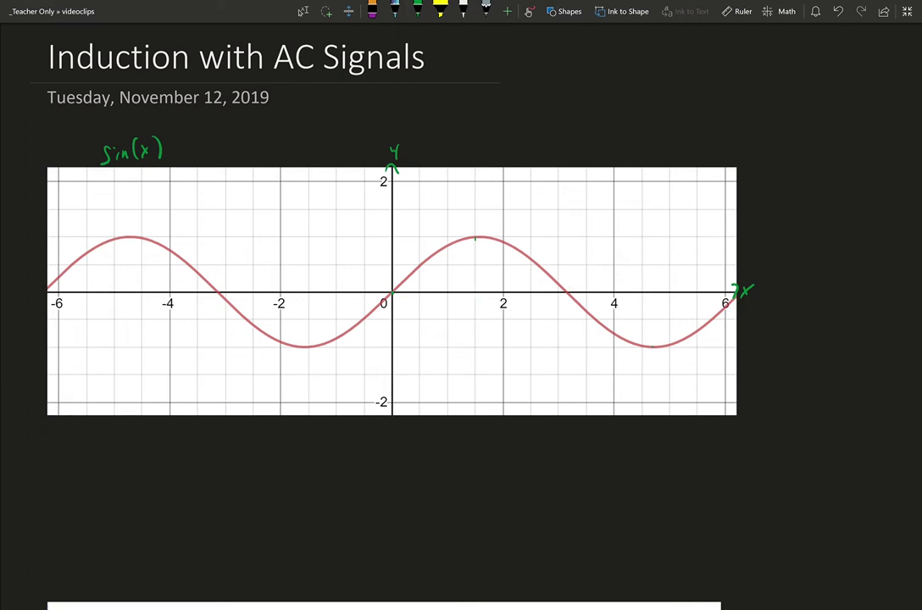
{"action": "key", "text": "ctrl+z"}
{"action": "key", "text": "ctrl+z"}
{"action": "key", "text": "ctrl+z"}
Draw short green tangent marks on the sine curve at the positive-side peak, the negative-side trough, the origin and the crossing near x = 3
{"action": "left_click", "coordinate": [417, 10]}
{"action": "left_click_drag", "start_coordinate": [462, 237], "coordinate": [497, 235]}
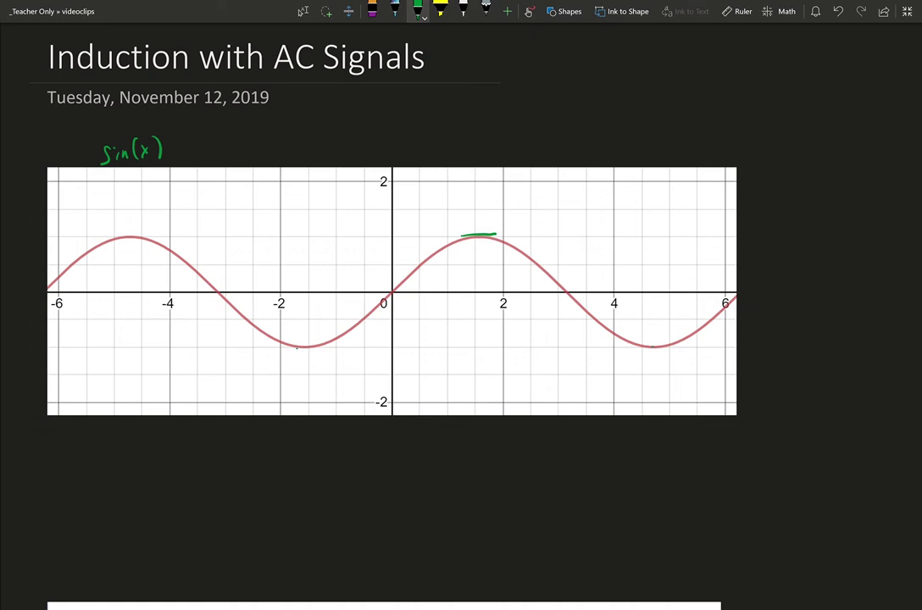
{"action": "left_click_drag", "start_coordinate": [297, 347], "coordinate": [318, 348]}
{"action": "left_click_drag", "start_coordinate": [385, 303], "coordinate": [401, 286]}
{"action": "left_click_drag", "start_coordinate": [564, 289], "coordinate": [571, 296]}
{"action": "left_click", "coordinate": [391, 291]}
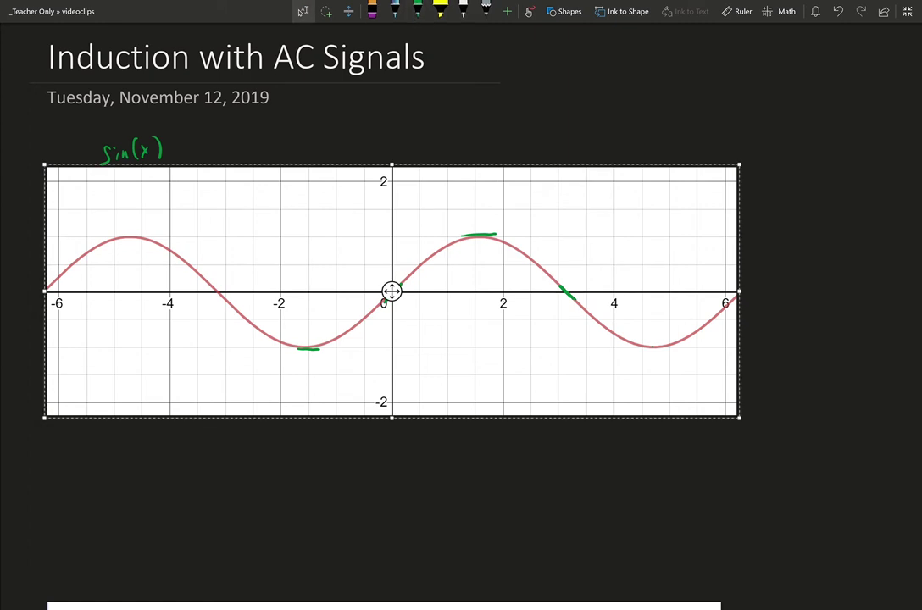
{"action": "left_click_drag", "start_coordinate": [386, 302], "coordinate": [397, 283]}
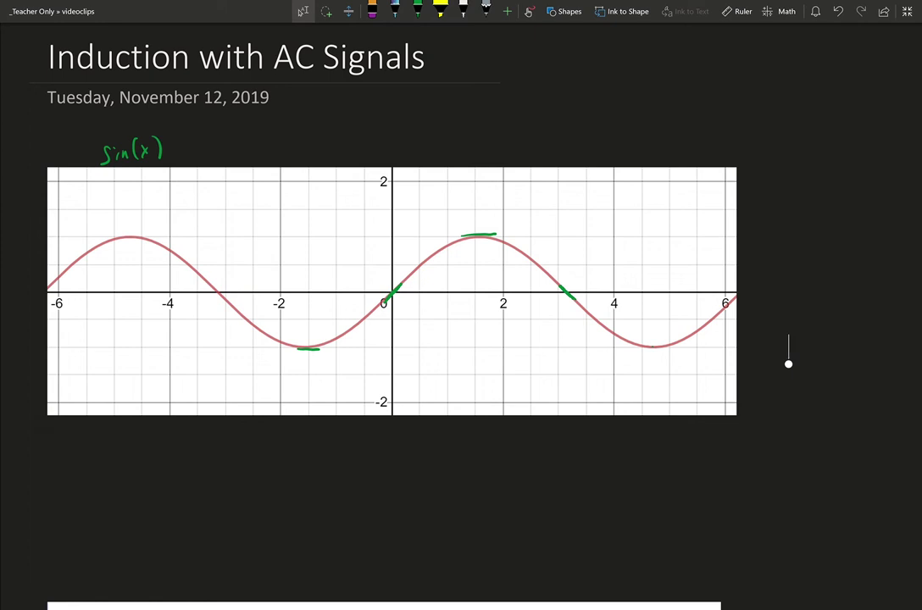
Plot the slope values as green dots and add tangent marks at the negative-side peak and along the rise from the origin
{"action": "left_click", "coordinate": [417, 11]}
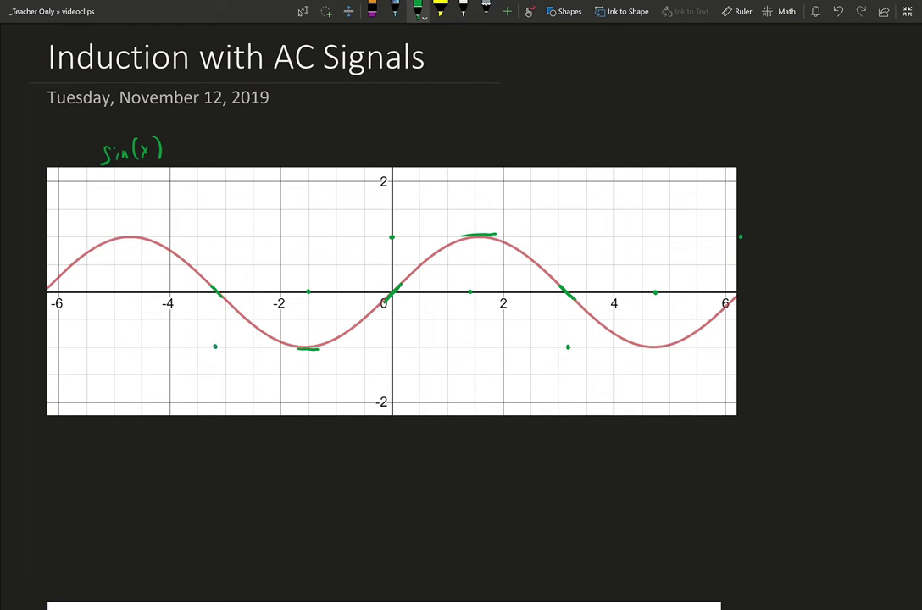
{"action": "left_click_drag", "start_coordinate": [121, 237], "coordinate": [142, 235]}
{"action": "mouse_move", "coordinate": [392, 283]}
{"action": "left_mouse_down"}
{"action": "mouse_move", "coordinate": [464, 242]}
{"action": "mouse_move", "coordinate": [397, 281]}
{"action": "left_mouse_up"}
{"action": "key", "text": "ctrl+z"}
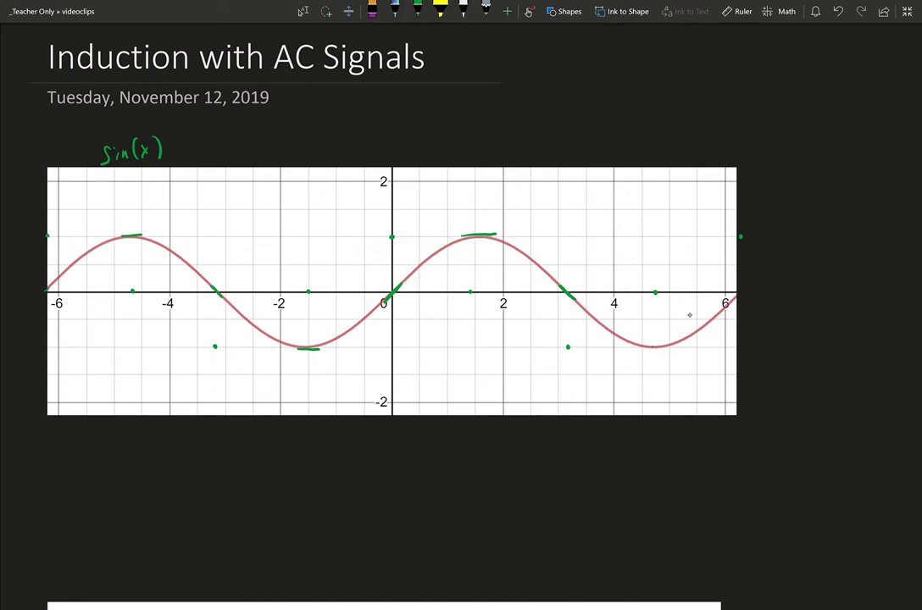
{"action": "left_click", "coordinate": [418, 9]}
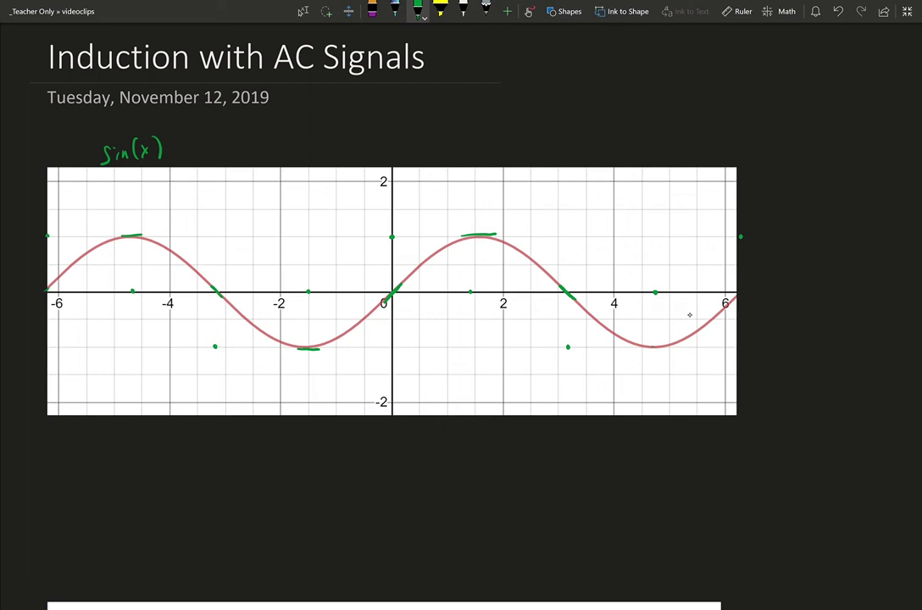
{"action": "left_click_drag", "start_coordinate": [399, 286], "coordinate": [450, 242]}
Draw the cosine curve through the slope dots in dark teal ink and label it cos(x) above the graph
{"action": "left_click", "coordinate": [418, 10]}
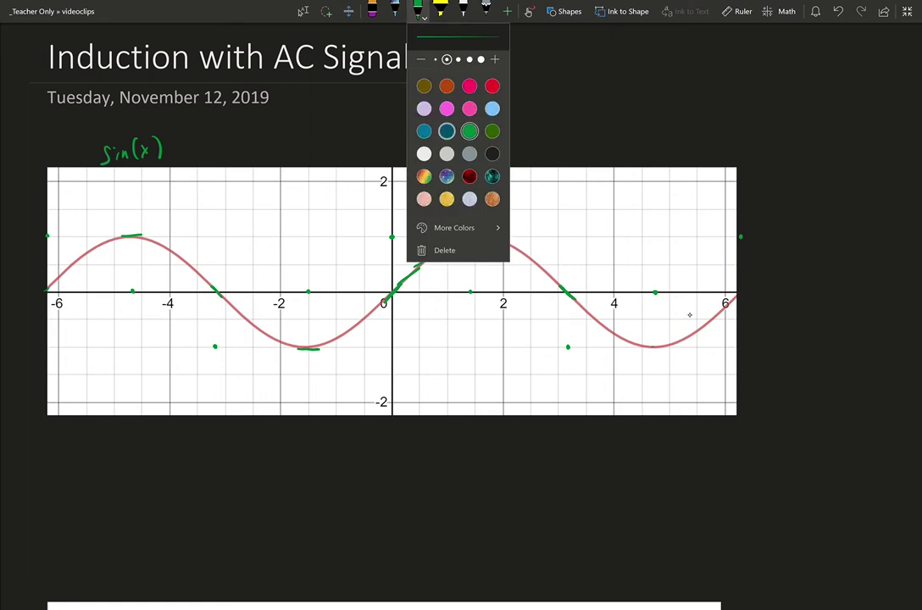
{"action": "left_click", "coordinate": [447, 130]}
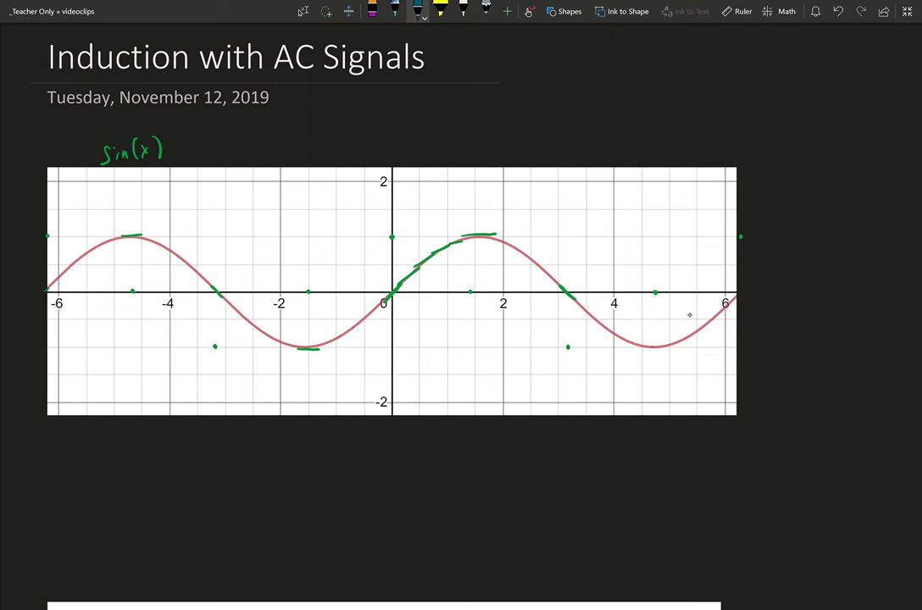
{"action": "mouse_move", "coordinate": [392, 238]}
{"action": "left_mouse_down"}
{"action": "mouse_move", "coordinate": [439, 253]}
{"action": "mouse_move", "coordinate": [472, 292]}
{"action": "left_mouse_up"}
{"action": "mouse_move", "coordinate": [473, 294]}
{"action": "left_mouse_down"}
{"action": "mouse_move", "coordinate": [488, 316]}
{"action": "mouse_move", "coordinate": [552, 344]}
{"action": "mouse_move", "coordinate": [598, 341]}
{"action": "mouse_move", "coordinate": [691, 252]}
{"action": "mouse_move", "coordinate": [732, 234]}
{"action": "left_mouse_up"}
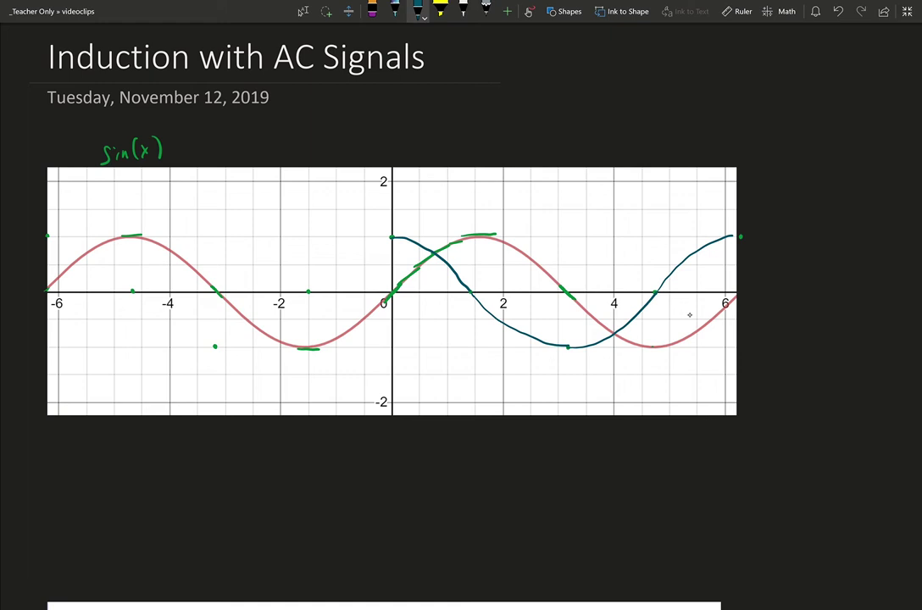
{"action": "left_click_drag", "start_coordinate": [47, 236], "coordinate": [132, 292]}
{"action": "mouse_move", "coordinate": [115, 248]}
{"action": "left_mouse_down"}
{"action": "mouse_move", "coordinate": [168, 289]}
{"action": "mouse_move", "coordinate": [215, 345]}
{"action": "mouse_move", "coordinate": [252, 338]}
{"action": "mouse_move", "coordinate": [343, 258]}
{"action": "mouse_move", "coordinate": [394, 237]}
{"action": "left_mouse_up"}
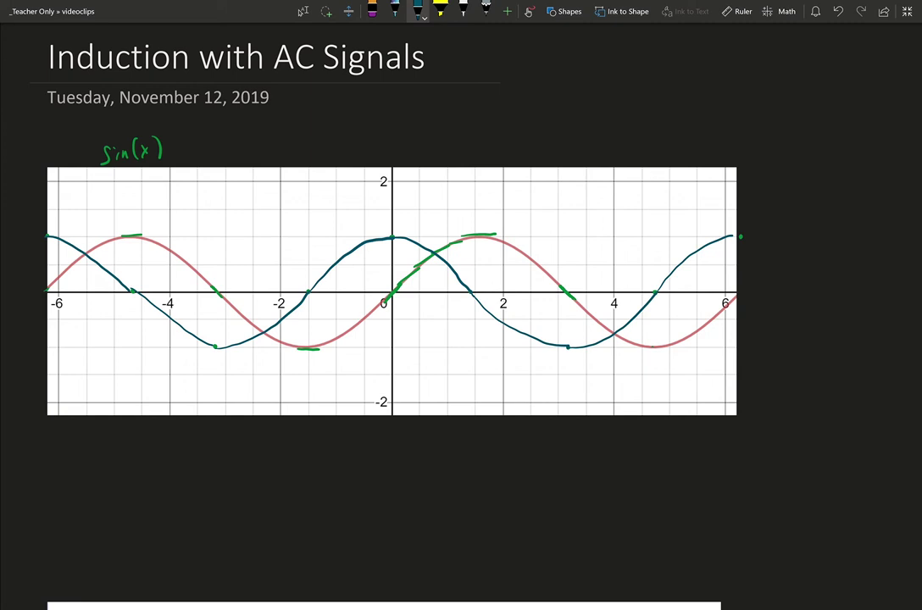
{"action": "mouse_move", "coordinate": [430, 151]}
{"action": "left_mouse_down"}
{"action": "mouse_move", "coordinate": [428, 160]}
{"action": "mouse_move", "coordinate": [450, 162]}
{"action": "left_mouse_up"}
{"action": "left_click_drag", "start_coordinate": [455, 153], "coordinate": [467, 165]}
Draw an AC source wired to a coil below the sine graph, with a second coil and two open terminals beside it
{"action": "scroll", "coordinate": [381, 297], "scroll_direction": "down", "scroll_amount": 3}
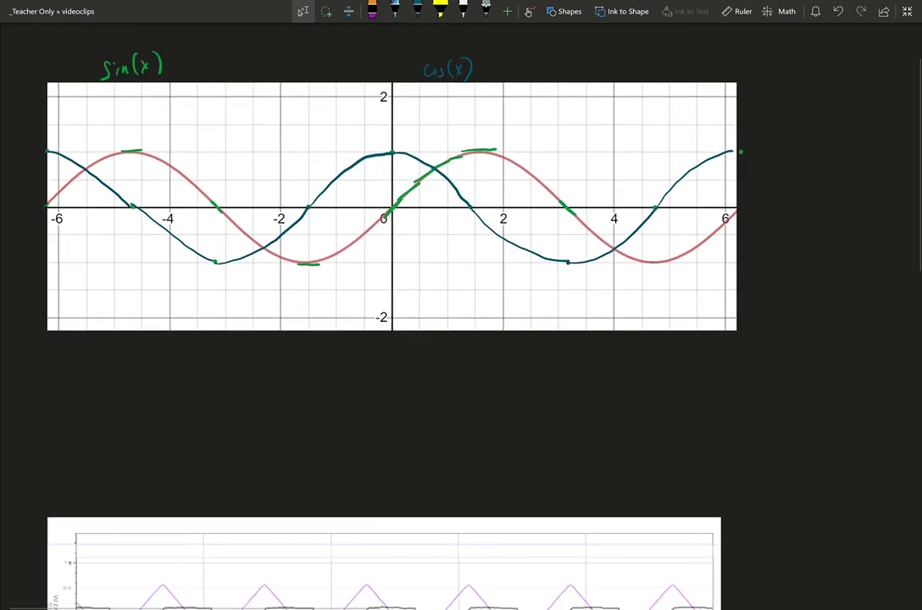
{"action": "mouse_move", "coordinate": [224, 378]}
{"action": "left_mouse_down"}
{"action": "mouse_move", "coordinate": [284, 378]}
{"action": "mouse_move", "coordinate": [280, 463]}
{"action": "mouse_move", "coordinate": [222, 477]}
{"action": "mouse_move", "coordinate": [231, 424]}
{"action": "mouse_move", "coordinate": [211, 437]}
{"action": "mouse_move", "coordinate": [227, 410]}
{"action": "mouse_move", "coordinate": [225, 379]}
{"action": "left_mouse_up"}
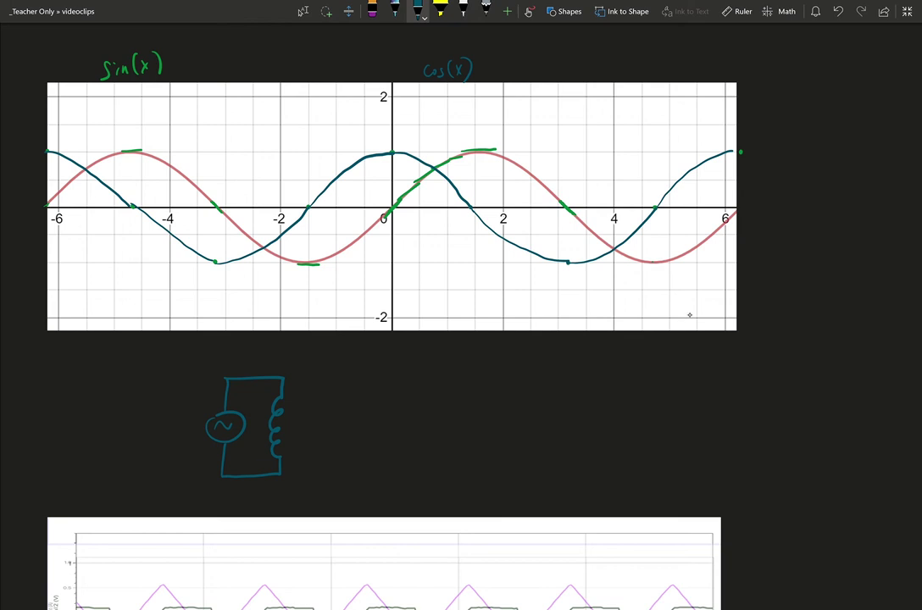
{"action": "mouse_move", "coordinate": [299, 383]}
{"action": "left_mouse_down"}
{"action": "mouse_move", "coordinate": [331, 381]}
{"action": "mouse_move", "coordinate": [296, 401]}
{"action": "mouse_move", "coordinate": [295, 469]}
{"action": "mouse_move", "coordinate": [321, 468]}
{"action": "left_mouse_up"}
{"action": "left_click", "coordinate": [326, 467]}
{"action": "left_click", "coordinate": [329, 379]}
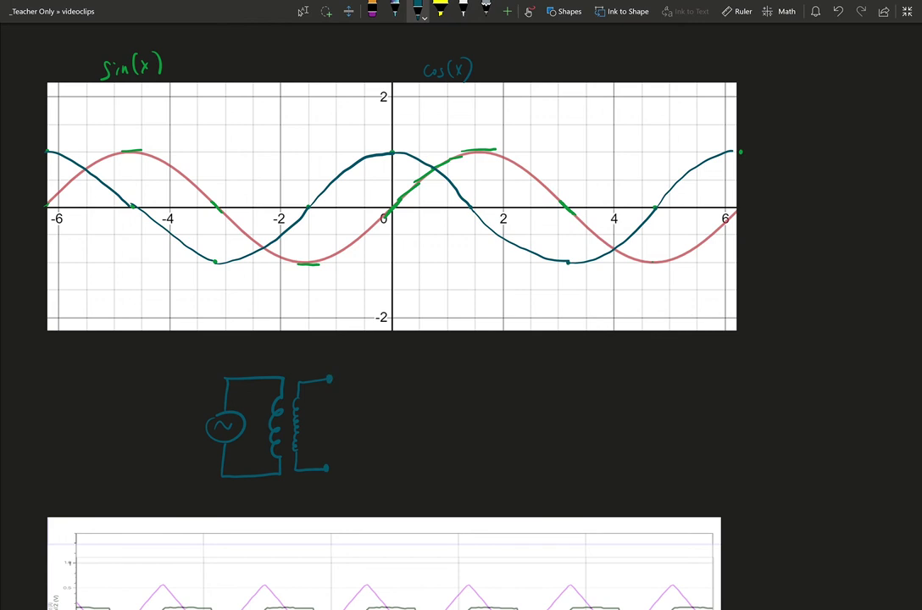
Draw a voltmeter marked V with leads ending in arrows at the second coil's two terminals
{"action": "left_click_drag", "start_coordinate": [363, 411], "coordinate": [370, 406]}
{"action": "mouse_move", "coordinate": [333, 467]}
{"action": "left_mouse_down"}
{"action": "mouse_move", "coordinate": [371, 466]}
{"action": "mouse_move", "coordinate": [368, 374]}
{"action": "mouse_move", "coordinate": [336, 373]}
{"action": "left_mouse_up"}
{"action": "left_click_drag", "start_coordinate": [340, 463], "coordinate": [340, 473]}
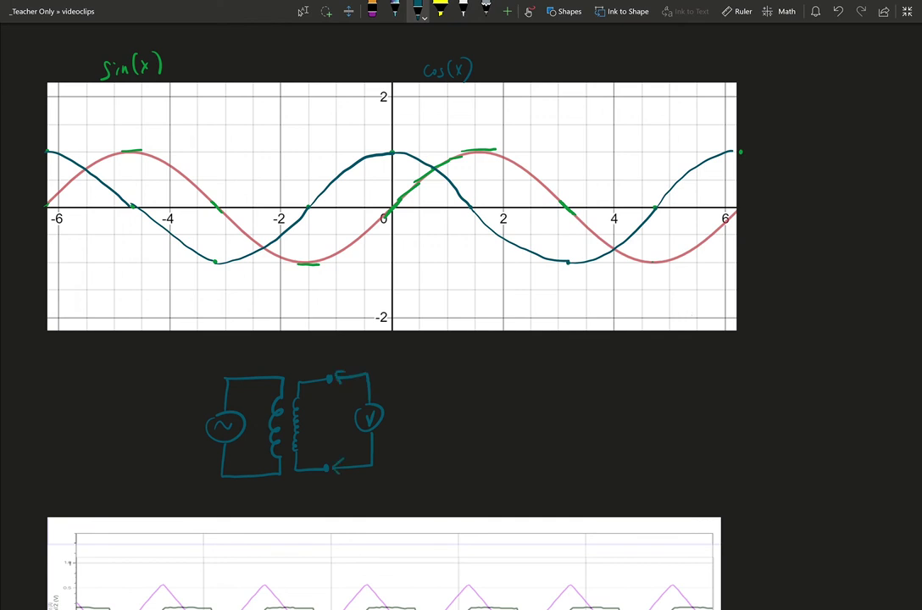
Write the label "AC signal generator" beside the source symbol in the circuit
{"action": "scroll", "coordinate": [272, 480], "scroll_direction": "up", "scroll_amount": 3}
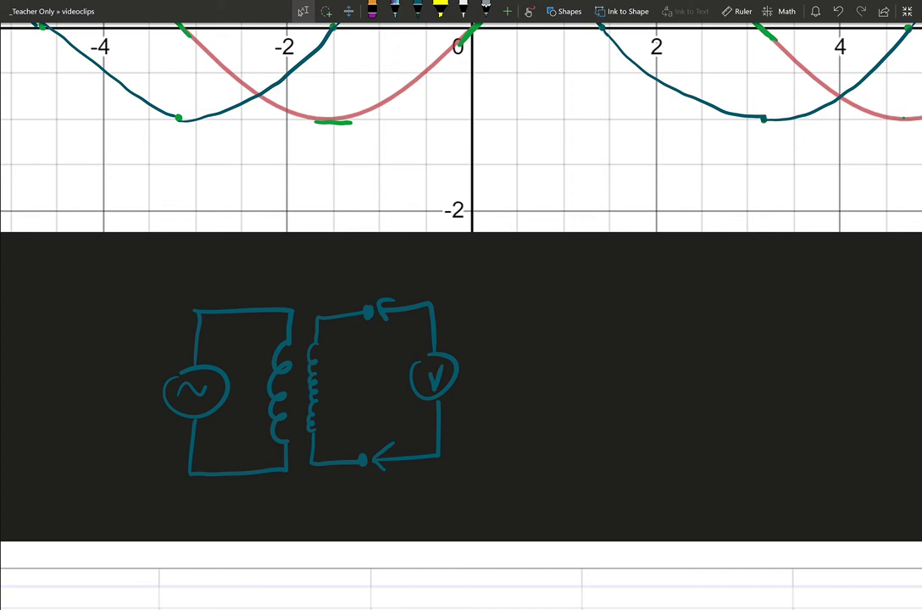
{"action": "mouse_move", "coordinate": [114, 386]}
{"action": "left_mouse_down"}
{"action": "mouse_move", "coordinate": [118, 365]}
{"action": "mouse_move", "coordinate": [126, 384]}
{"action": "left_mouse_up"}
{"action": "left_click_drag", "start_coordinate": [114, 377], "coordinate": [126, 374]}
{"action": "mouse_move", "coordinate": [136, 366]}
{"action": "left_mouse_down"}
{"action": "mouse_move", "coordinate": [115, 415]}
{"action": "mouse_move", "coordinate": [130, 416]}
{"action": "mouse_move", "coordinate": [139, 391]}
{"action": "left_mouse_up"}
{"action": "mouse_move", "coordinate": [120, 439]}
{"action": "left_mouse_down"}
{"action": "mouse_move", "coordinate": [124, 458]}
{"action": "mouse_move", "coordinate": [138, 428]}
{"action": "mouse_move", "coordinate": [146, 431]}
{"action": "left_mouse_up"}
{"action": "left_click_drag", "start_coordinate": [149, 429], "coordinate": [163, 412]}
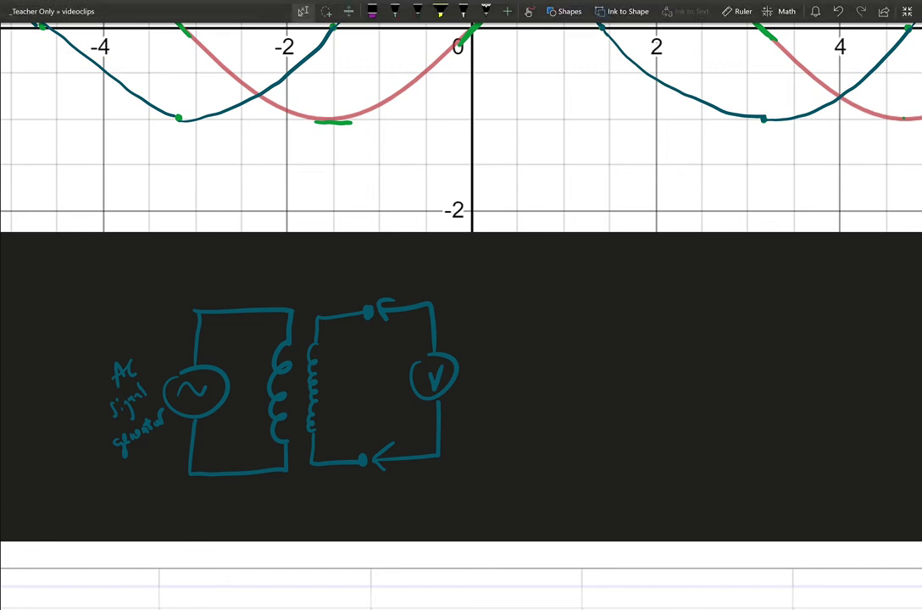
Circle the generator's coil and write the formula V induced = −L ΔI/Δt beside the circuit
{"action": "mouse_move", "coordinate": [278, 343]}
{"action": "left_mouse_down"}
{"action": "mouse_move", "coordinate": [284, 451]}
{"action": "mouse_move", "coordinate": [274, 339]}
{"action": "left_mouse_up"}
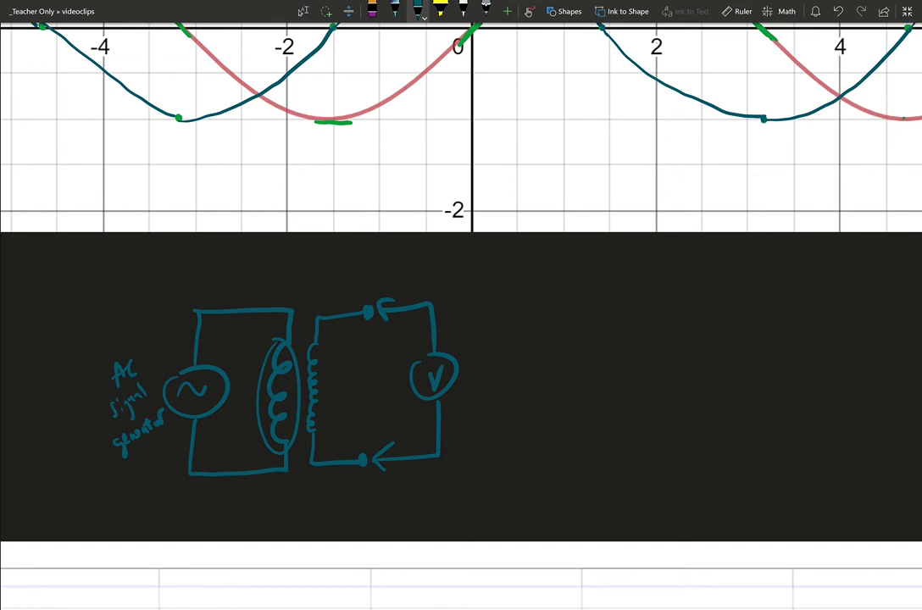
{"action": "mouse_move", "coordinate": [571, 297]}
{"action": "left_mouse_down"}
{"action": "mouse_move", "coordinate": [586, 298]}
{"action": "mouse_move", "coordinate": [600, 321]}
{"action": "mouse_move", "coordinate": [637, 321]}
{"action": "mouse_move", "coordinate": [675, 300]}
{"action": "mouse_move", "coordinate": [734, 316]}
{"action": "mouse_move", "coordinate": [749, 296]}
{"action": "mouse_move", "coordinate": [768, 296]}
{"action": "mouse_move", "coordinate": [746, 335]}
{"action": "mouse_move", "coordinate": [750, 325]}
{"action": "mouse_move", "coordinate": [776, 339]}
{"action": "mouse_move", "coordinate": [778, 327]}
{"action": "left_mouse_up"}
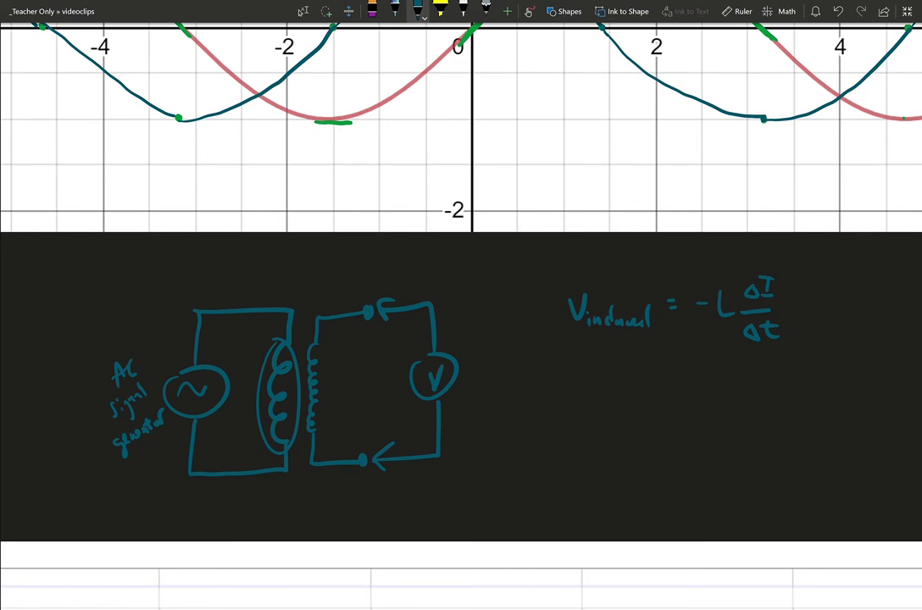
Draw arrows running from the generator's coil across to the second coil
{"action": "mouse_move", "coordinate": [290, 425]}
{"action": "left_mouse_down"}
{"action": "mouse_move", "coordinate": [308, 427]}
{"action": "mouse_move", "coordinate": [307, 400]}
{"action": "left_mouse_up"}
{"action": "mouse_move", "coordinate": [301, 394]}
{"action": "left_mouse_down"}
{"action": "mouse_move", "coordinate": [302, 406]}
{"action": "mouse_move", "coordinate": [307, 356]}
{"action": "left_mouse_up"}
{"action": "left_click_drag", "start_coordinate": [300, 349], "coordinate": [307, 355]}
Trace the generator's coil in magenta ink and draw an ammeter marked A in the circuit's lower wire
{"action": "scroll", "coordinate": [461, 316], "scroll_direction": "down", "scroll_amount": 3}
{"action": "scroll", "coordinate": [689, 245], "scroll_direction": "down", "scroll_amount": 2}
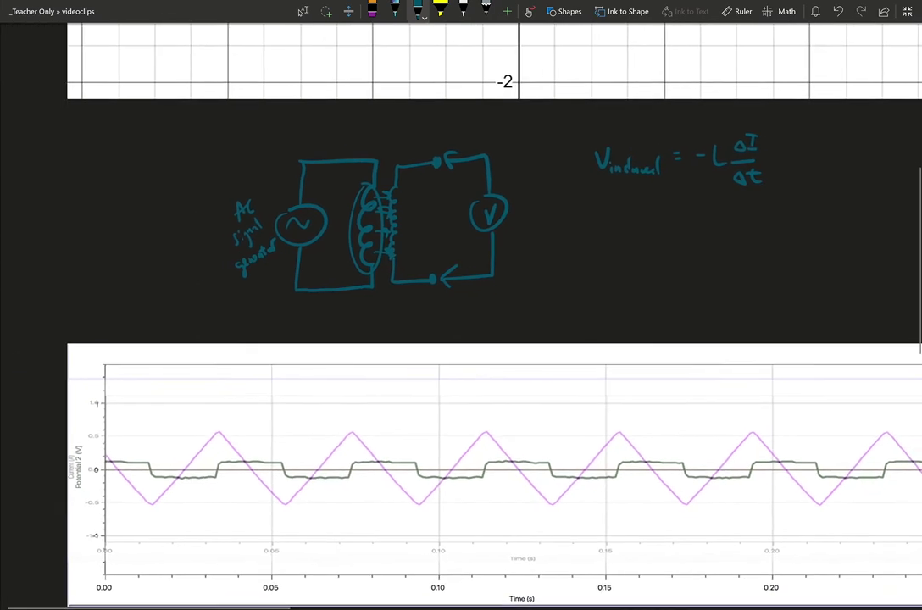
{"action": "key", "text": "Escape"}
{"action": "scroll", "coordinate": [461, 316], "scroll_direction": "up", "scroll_amount": 2}
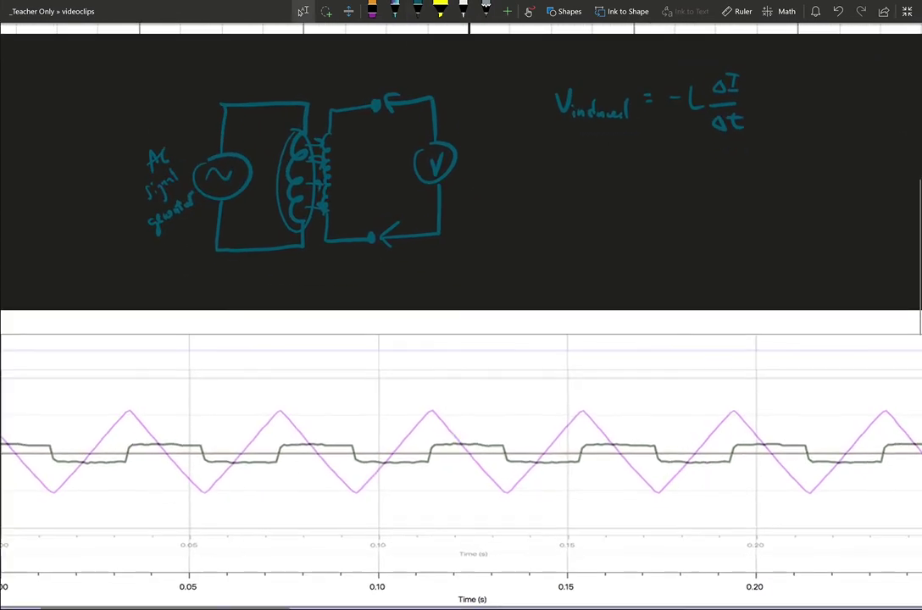
{"action": "scroll", "coordinate": [461, 316], "scroll_direction": "down", "scroll_amount": 1}
{"action": "scroll", "coordinate": [461, 317], "scroll_direction": "left", "scroll_amount": 1}
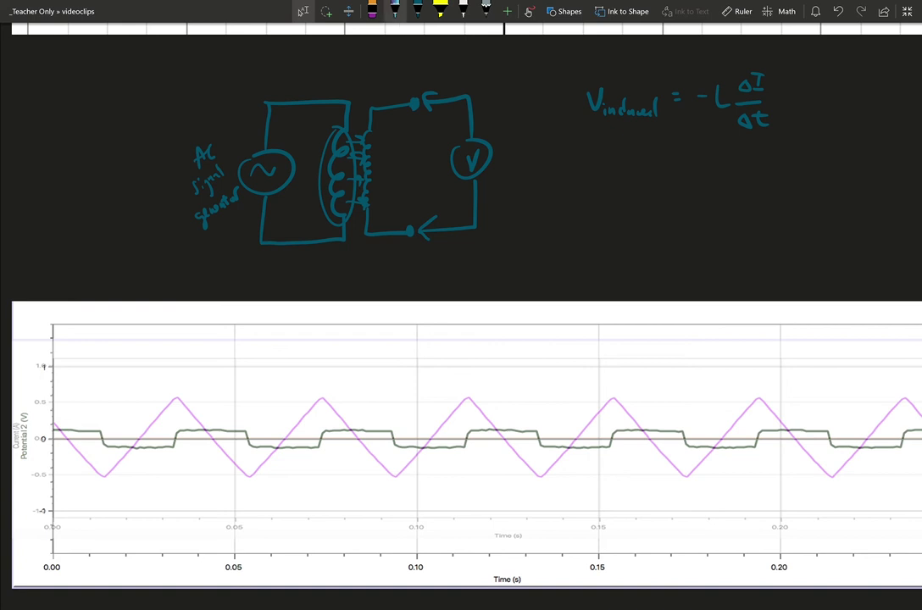
{"action": "left_click", "coordinate": [417, 11]}
{"action": "left_click", "coordinate": [417, 11]}
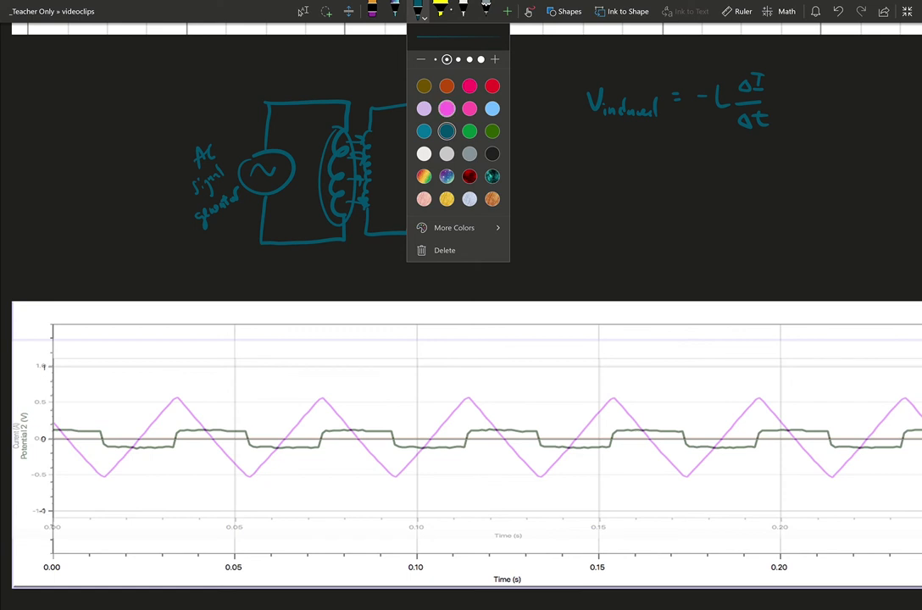
{"action": "left_click", "coordinate": [446, 108]}
{"action": "key", "text": "Escape"}
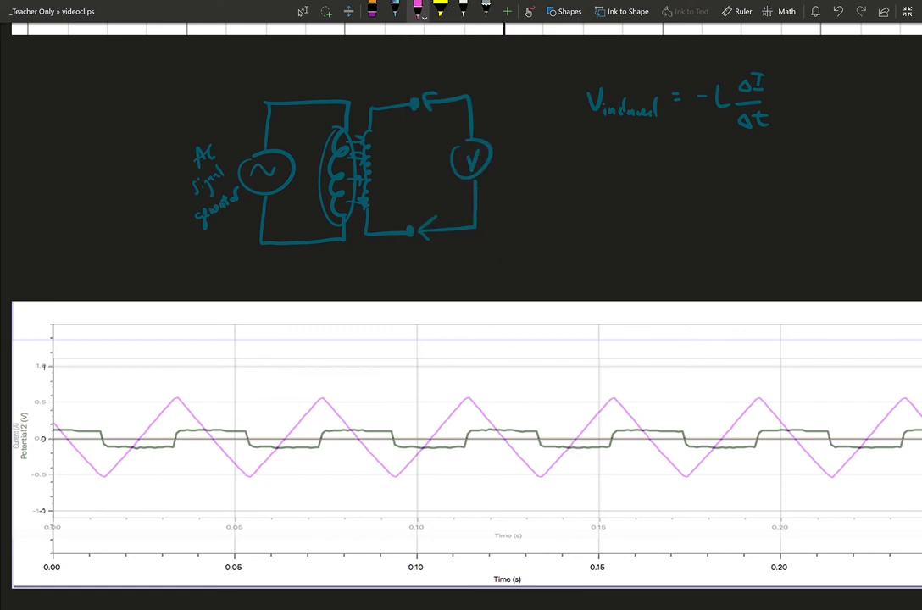
{"action": "mouse_move", "coordinate": [340, 130]}
{"action": "left_mouse_down"}
{"action": "mouse_move", "coordinate": [330, 207]}
{"action": "mouse_move", "coordinate": [338, 219]}
{"action": "left_mouse_up"}
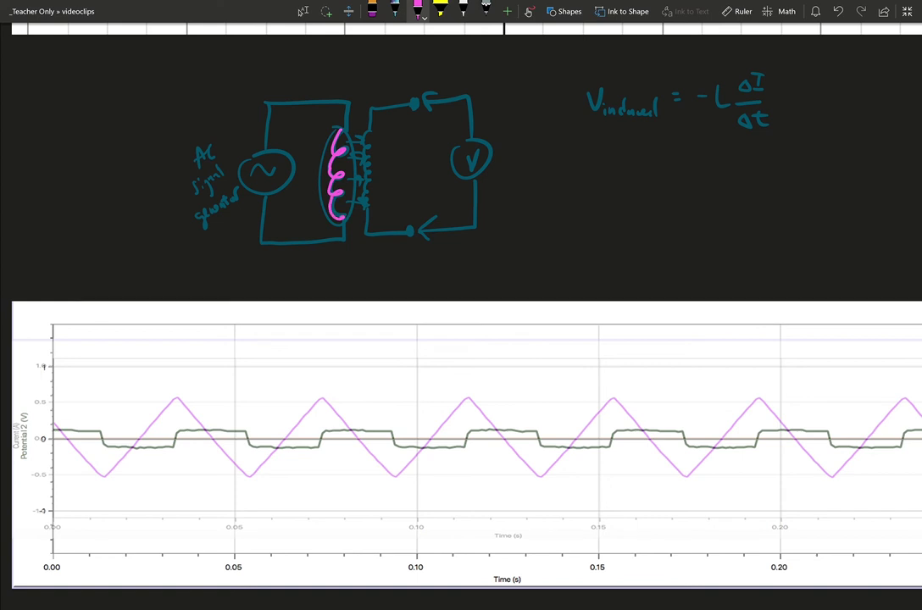
{"action": "mouse_move", "coordinate": [302, 252]}
{"action": "left_mouse_down"}
{"action": "mouse_move", "coordinate": [315, 252]}
{"action": "mouse_move", "coordinate": [311, 231]}
{"action": "mouse_move", "coordinate": [333, 241]}
{"action": "left_mouse_up"}
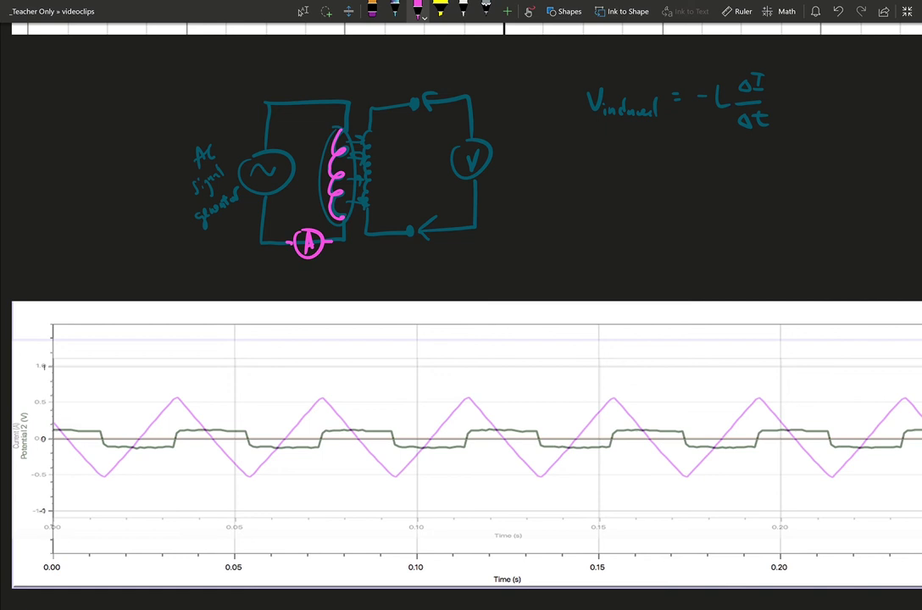
Switch the pen to dark green and trace over the voltmeter symbol in the second coil's circuit
{"action": "left_click", "coordinate": [418, 10]}
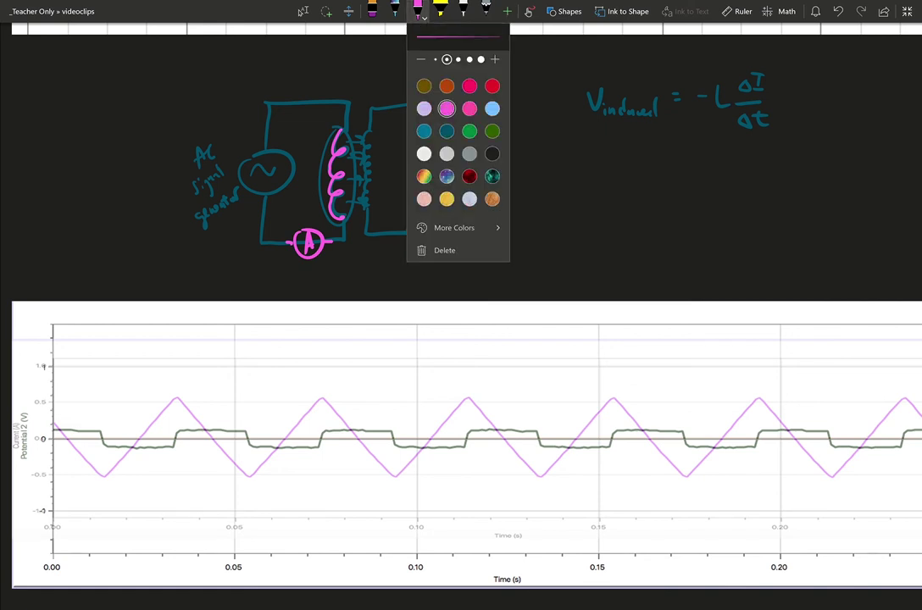
{"action": "left_click", "coordinate": [492, 132]}
{"action": "key", "text": "Escape"}
{"action": "mouse_move", "coordinate": [467, 155]}
{"action": "left_mouse_down"}
{"action": "mouse_move", "coordinate": [482, 149]}
{"action": "mouse_move", "coordinate": [458, 148]}
{"action": "mouse_move", "coordinate": [471, 142]}
{"action": "left_mouse_up"}
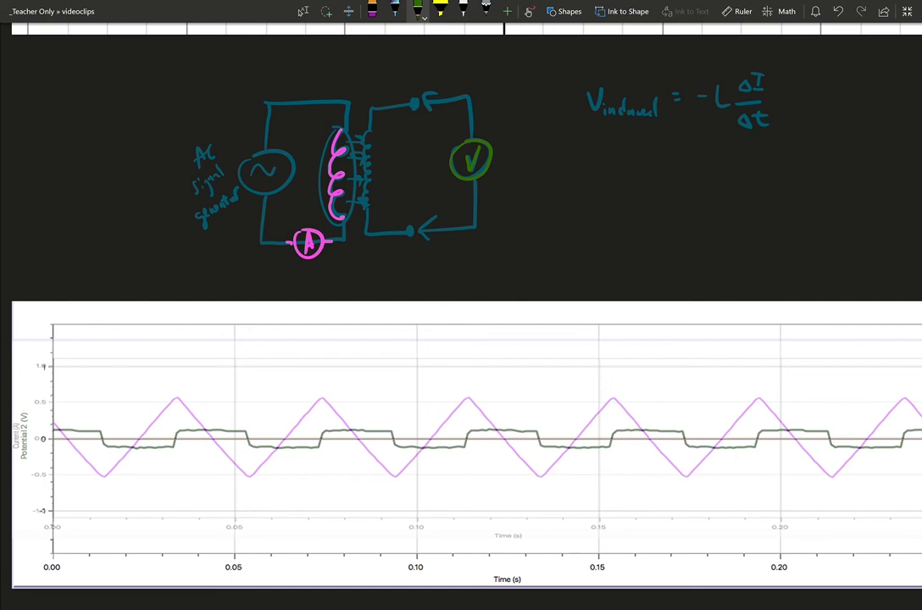
Switch the green pen to magenta ink for marking the current graph
{"action": "scroll", "coordinate": [461, 323], "scroll_direction": "down", "scroll_amount": 3}
{"action": "scroll", "coordinate": [461, 322], "scroll_direction": "up", "scroll_amount": 3}
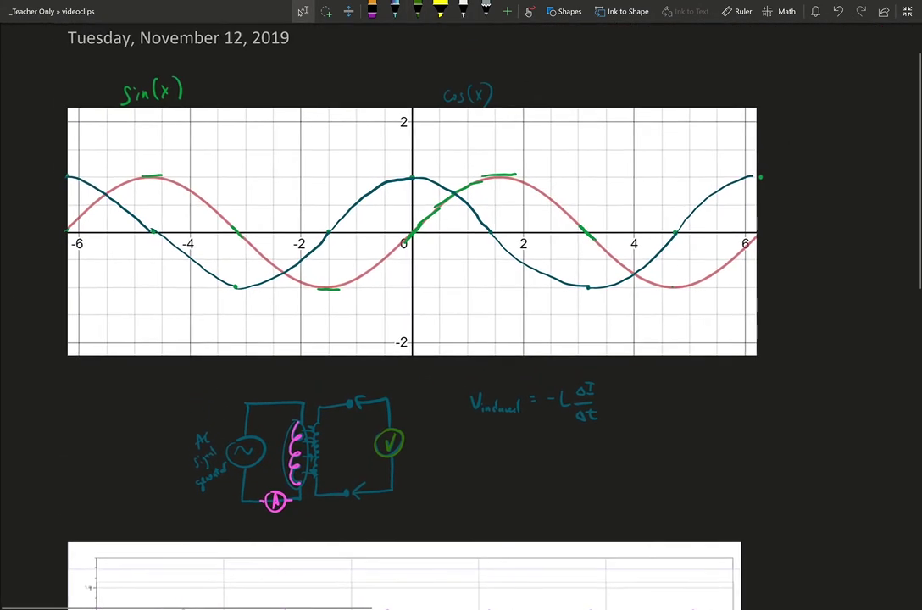
{"action": "scroll", "coordinate": [461, 323], "scroll_direction": "down", "scroll_amount": 3}
{"action": "scroll", "coordinate": [461, 322], "scroll_direction": "up", "scroll_amount": 3}
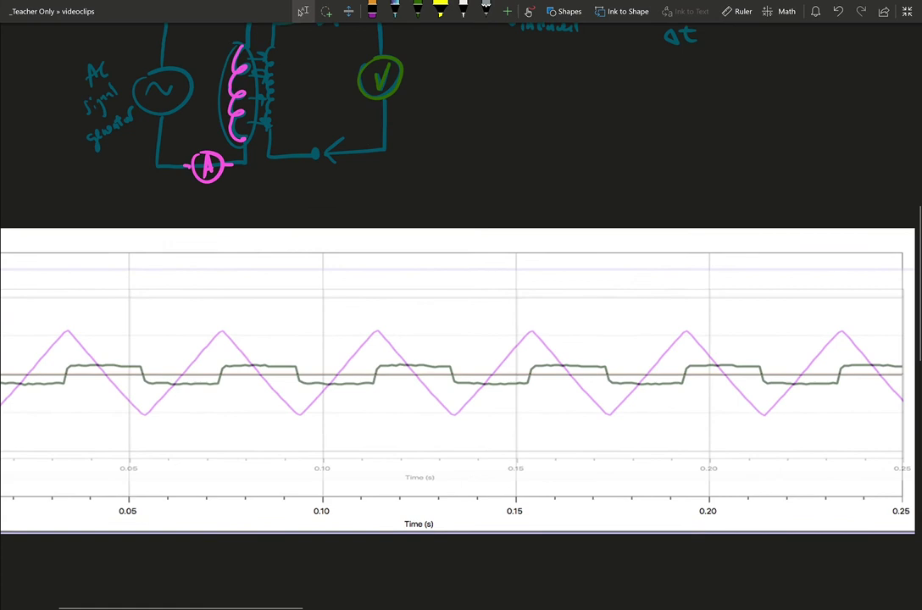
{"action": "scroll", "coordinate": [461, 357], "scroll_direction": "up", "scroll_amount": 1}
{"action": "scroll", "coordinate": [461, 356], "scroll_direction": "left", "scroll_amount": 2}
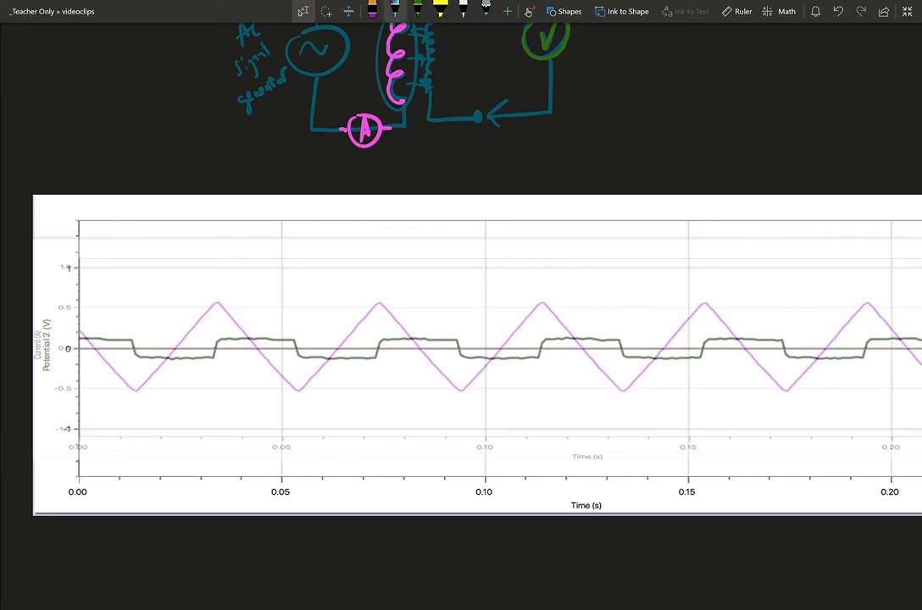
{"action": "left_click", "coordinate": [417, 10]}
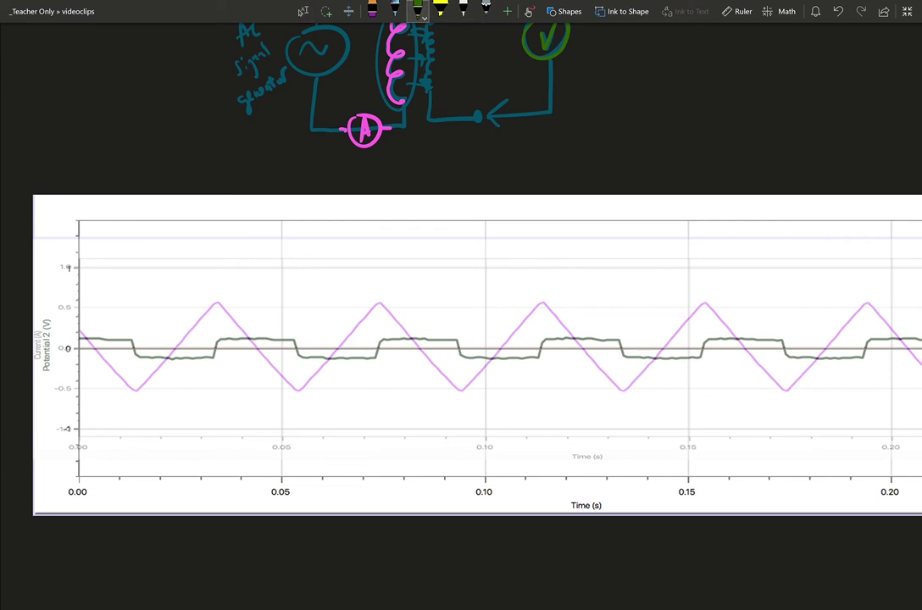
{"action": "left_click", "coordinate": [417, 10]}
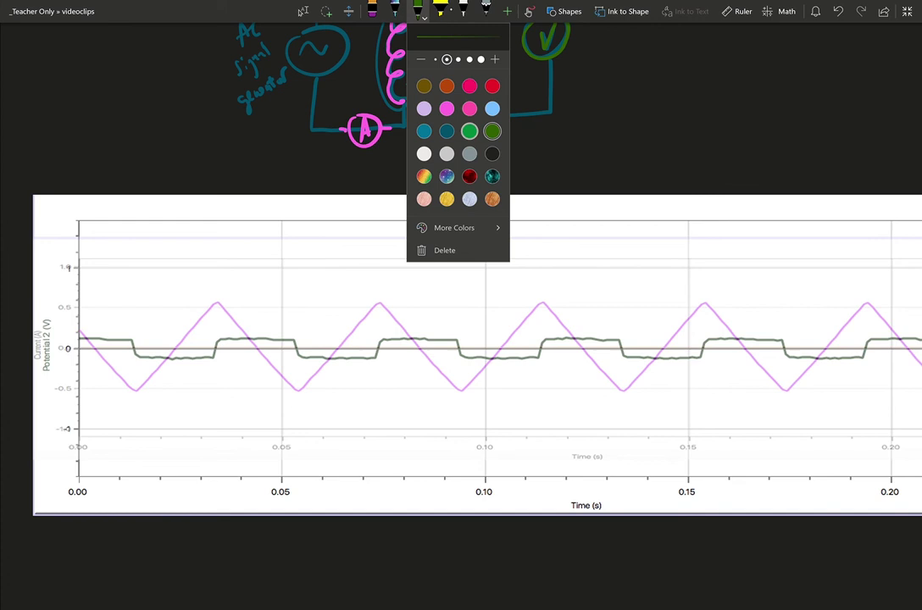
{"action": "left_click", "coordinate": [447, 109]}
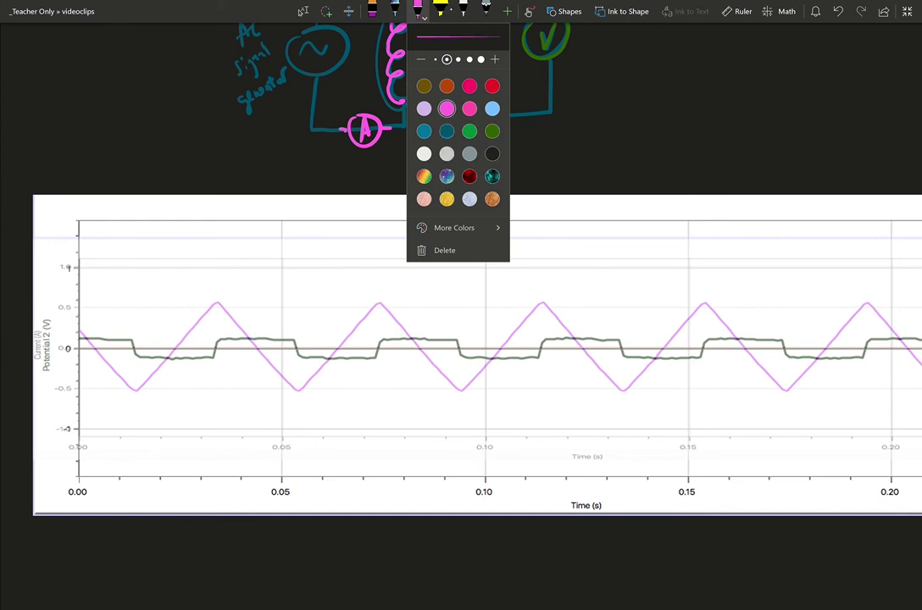
{"action": "mouse_move", "coordinate": [140, 385]}
{"action": "left_mouse_down"}
{"action": "mouse_move", "coordinate": [217, 303]}
{"action": "mouse_move", "coordinate": [293, 389]}
{"action": "mouse_move", "coordinate": [373, 308]}
{"action": "left_mouse_up"}
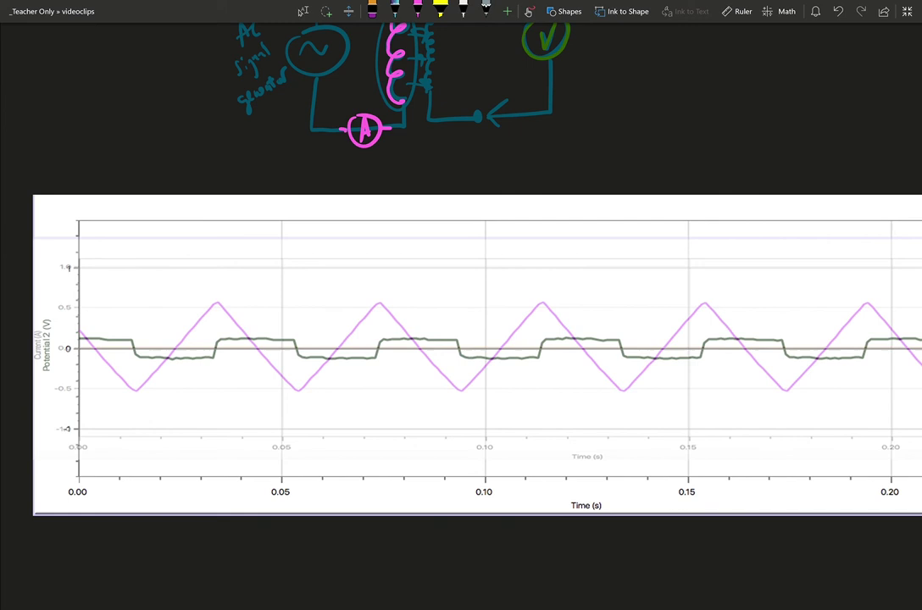
{"action": "left_click", "coordinate": [418, 10]}
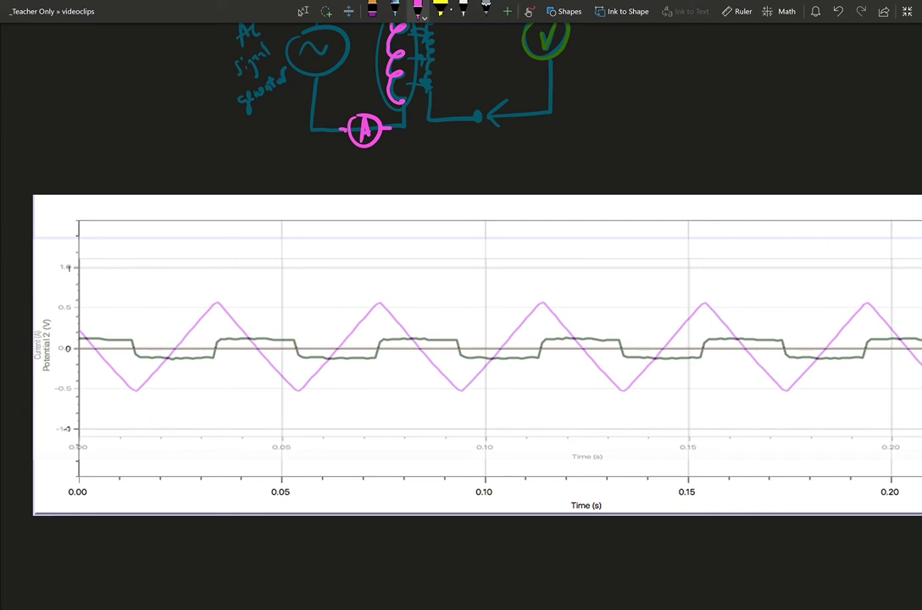
{"action": "left_click_drag", "start_coordinate": [176, 345], "coordinate": [216, 304]}
{"action": "left_click_drag", "start_coordinate": [217, 305], "coordinate": [294, 389]}
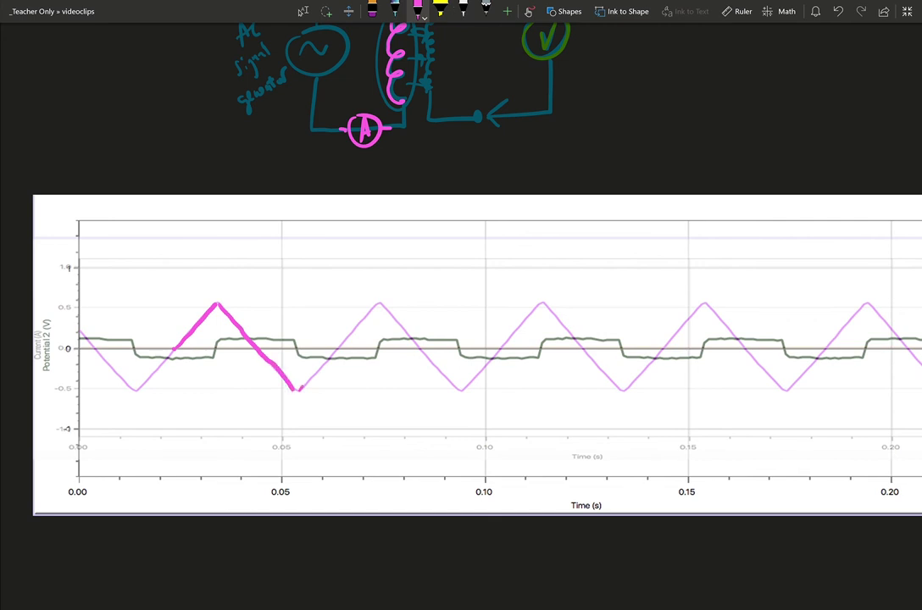
{"action": "left_click_drag", "start_coordinate": [295, 389], "coordinate": [378, 304]}
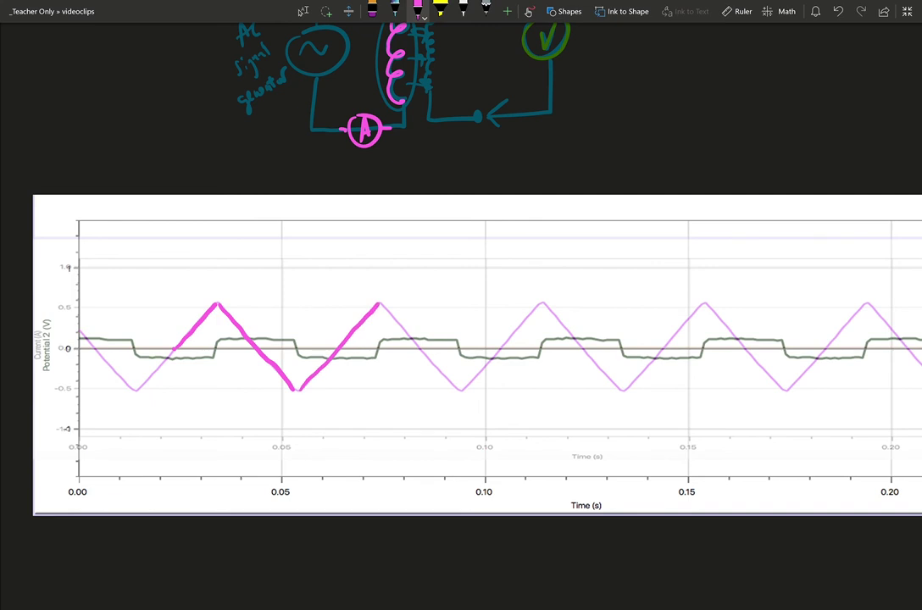
{"action": "left_click_drag", "start_coordinate": [214, 296], "coordinate": [217, 305]}
{"action": "left_click_drag", "start_coordinate": [294, 385], "coordinate": [300, 391]}
{"action": "mouse_move", "coordinate": [340, 348]}
{"action": "left_mouse_down"}
{"action": "mouse_move", "coordinate": [279, 373]}
{"action": "mouse_move", "coordinate": [203, 309]}
{"action": "left_mouse_up"}
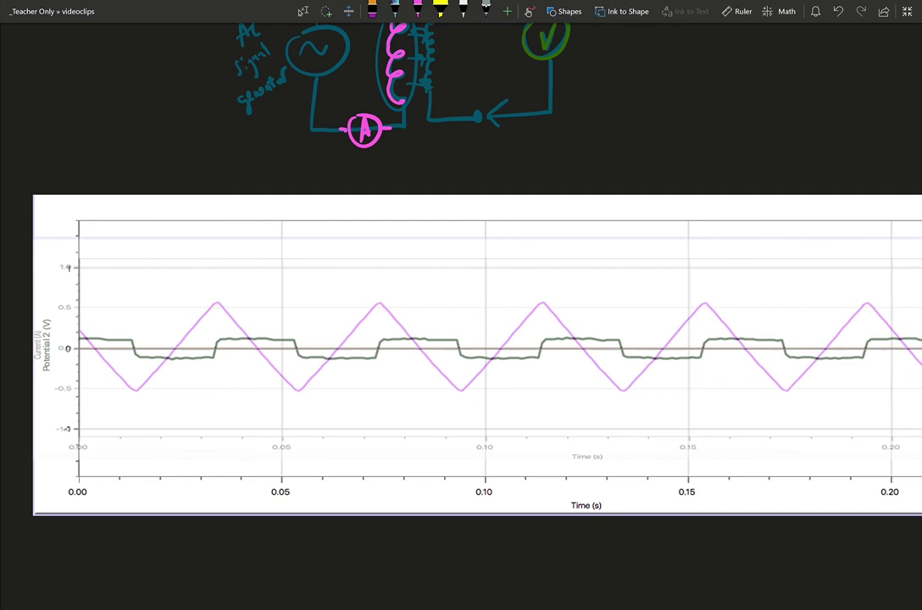
Trace the current curve's first full rise and following fall in magenta, and draw near-vertical lines linking that peak and trough to the voltage curve
{"action": "left_click", "coordinate": [417, 11]}
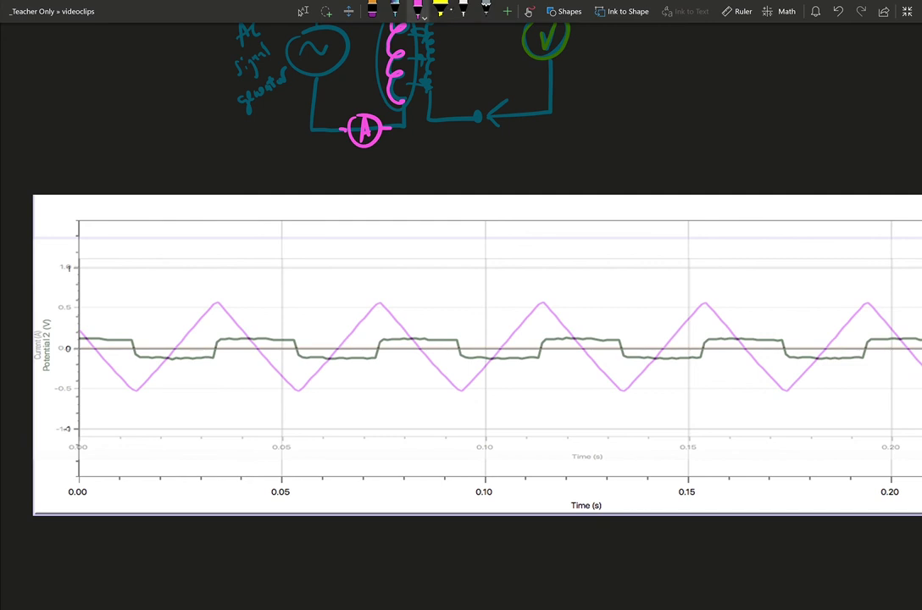
{"action": "left_click_drag", "start_coordinate": [135, 390], "coordinate": [219, 305]}
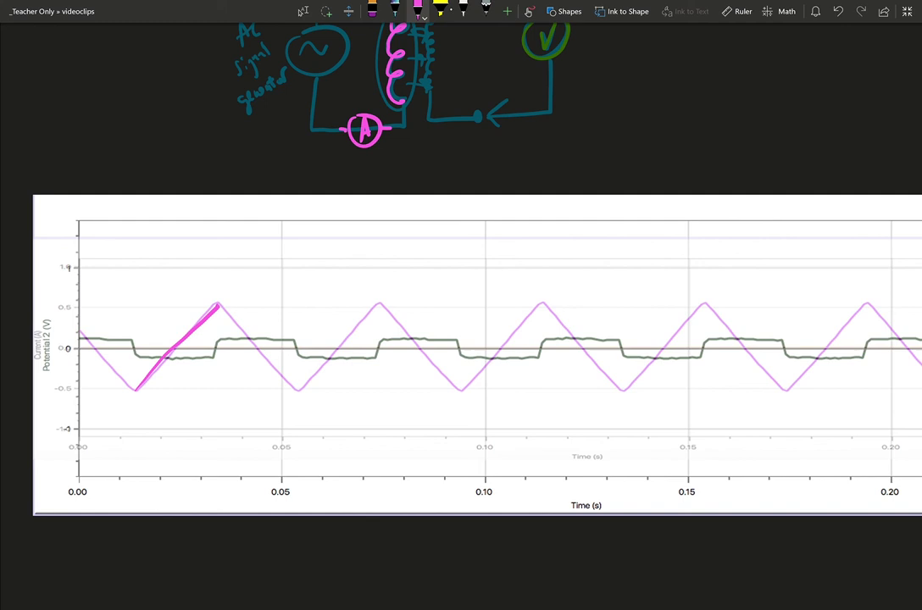
{"action": "left_click_drag", "start_coordinate": [219, 305], "coordinate": [294, 392]}
{"action": "left_click_drag", "start_coordinate": [217, 306], "coordinate": [212, 349]}
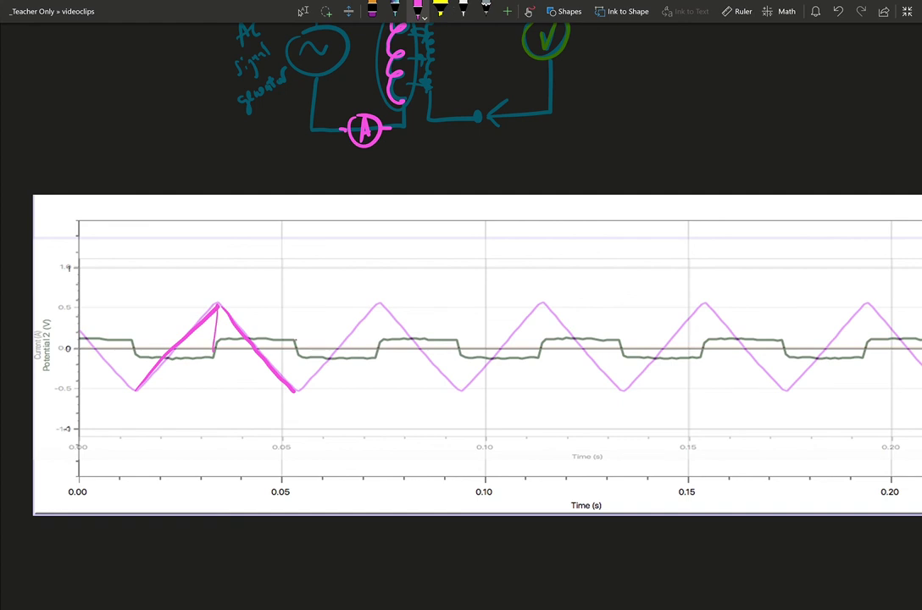
{"action": "left_click_drag", "start_coordinate": [296, 341], "coordinate": [295, 391]}
Switch the pen to green and trace three successive flat sections of the voltage curve between about 0.015 and 0.075 s
{"action": "left_click", "coordinate": [418, 10]}
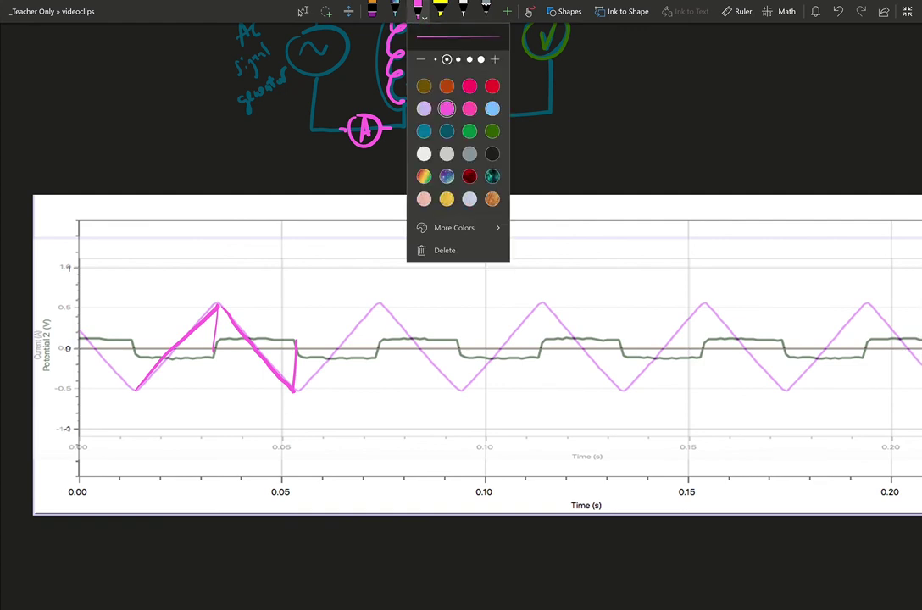
{"action": "left_click", "coordinate": [470, 131]}
{"action": "left_click", "coordinate": [140, 358]}
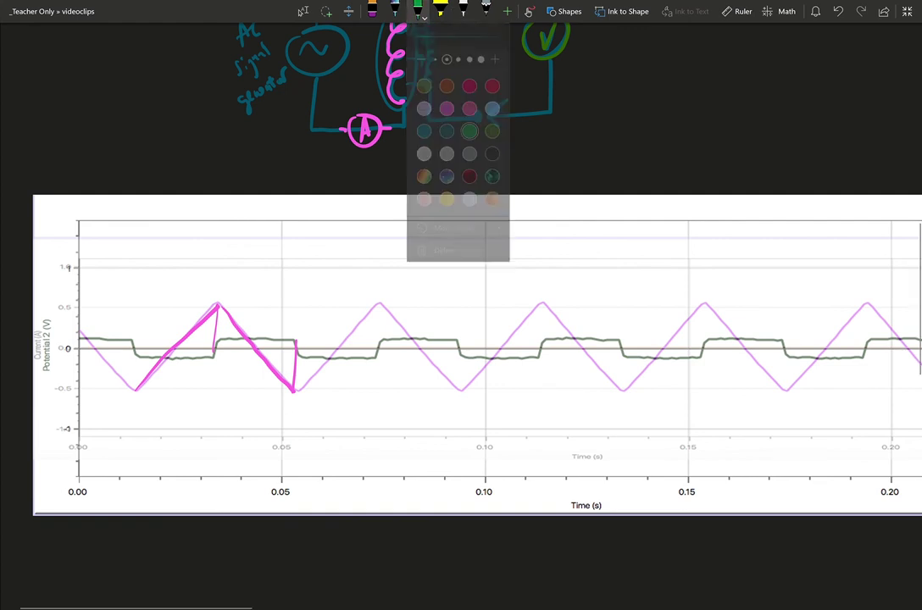
{"action": "mouse_move", "coordinate": [141, 358]}
{"action": "left_mouse_down"}
{"action": "mouse_move", "coordinate": [208, 359]}
{"action": "mouse_move", "coordinate": [251, 340]}
{"action": "mouse_move", "coordinate": [292, 340]}
{"action": "mouse_move", "coordinate": [323, 359]}
{"action": "mouse_move", "coordinate": [376, 358]}
{"action": "left_mouse_up"}
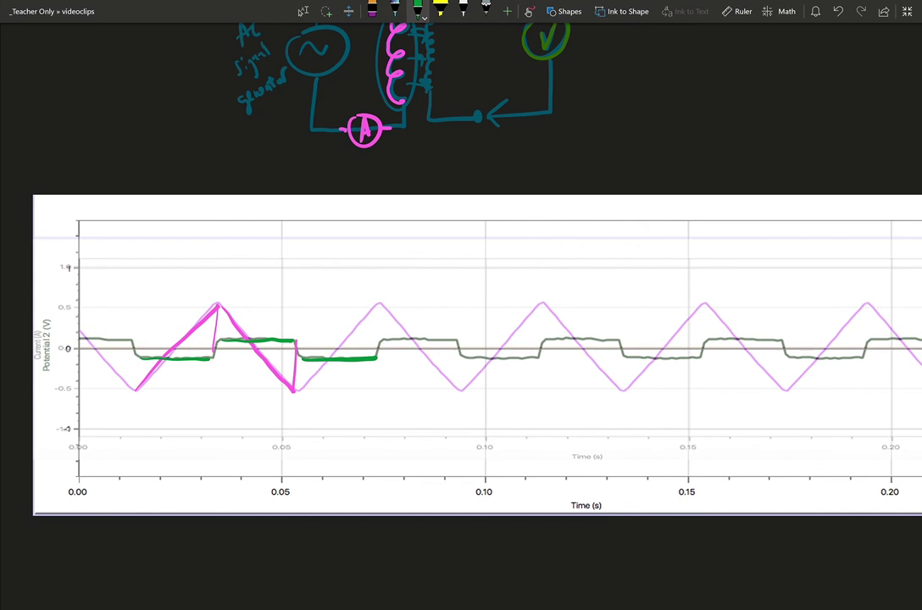
Trace the second coil in the circuit diagram in green ink
{"action": "scroll", "coordinate": [461, 339], "scroll_direction": "up", "scroll_amount": 2}
{"action": "scroll", "coordinate": [461, 339], "scroll_direction": "down", "scroll_amount": 1}
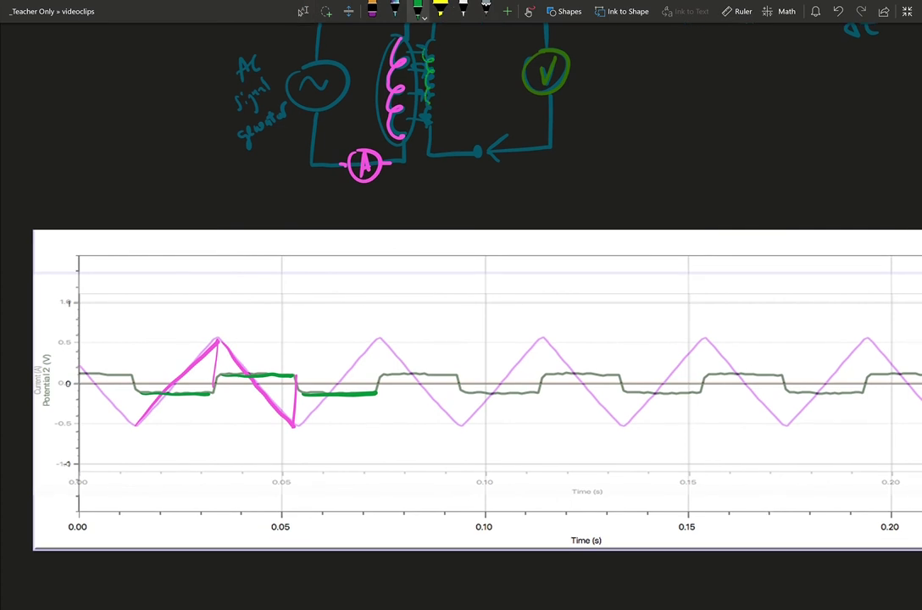
{"action": "scroll", "coordinate": [461, 306], "scroll_direction": "down", "scroll_amount": 1}
{"action": "scroll", "coordinate": [461, 305], "scroll_direction": "down", "scroll_amount": 1}
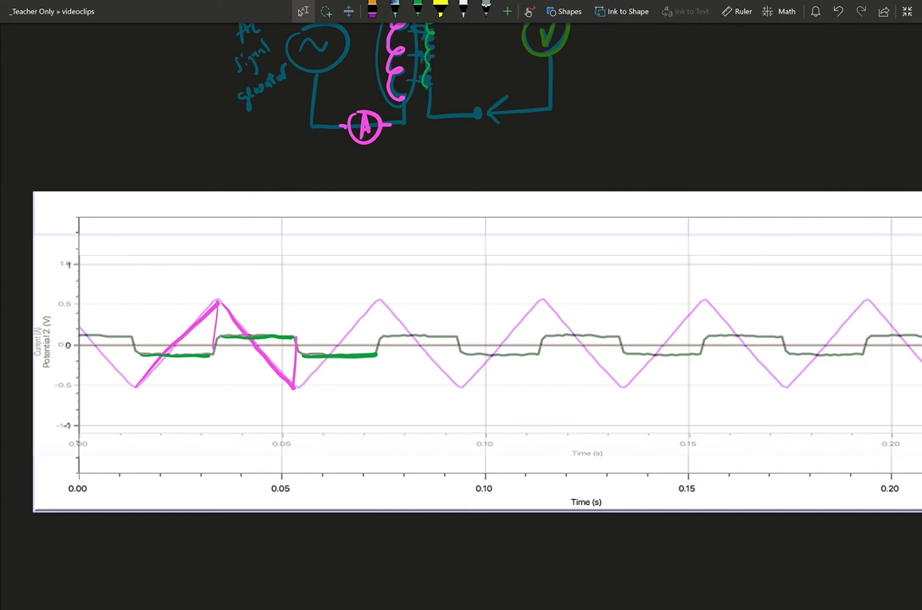
Switch the pen to dark teal and write V induced = −L ΔI/Δt above the curves on the graph
{"action": "left_click", "coordinate": [417, 10]}
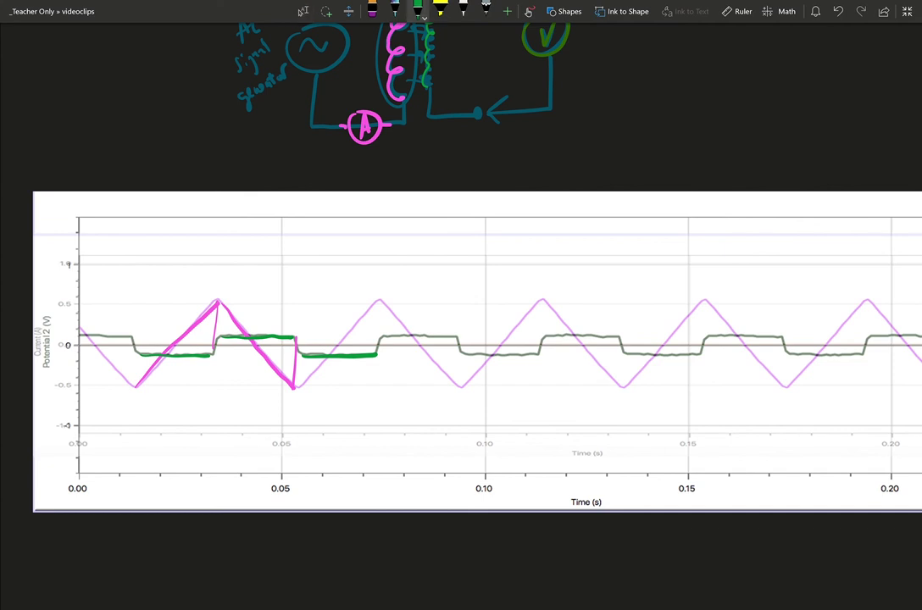
{"action": "left_click", "coordinate": [417, 11]}
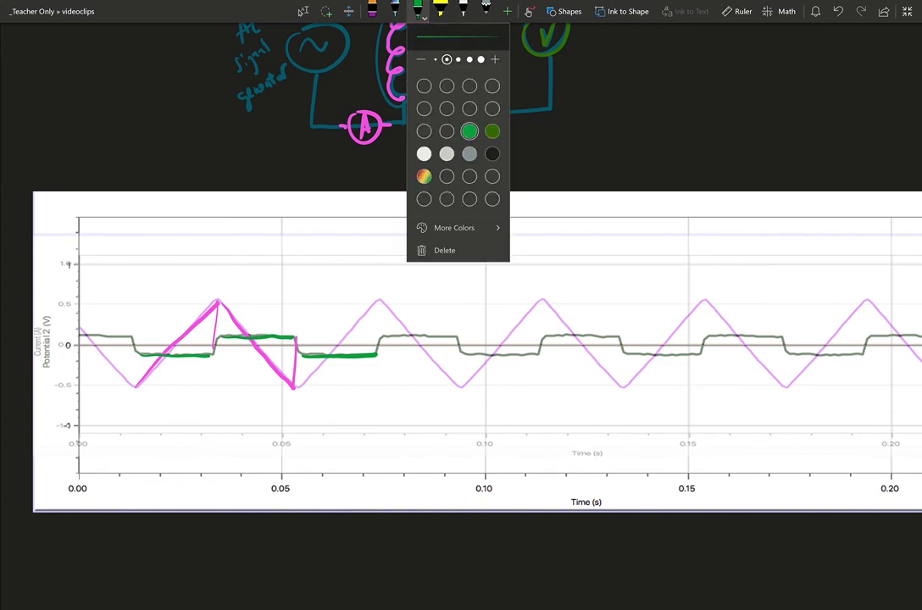
{"action": "left_click", "coordinate": [447, 132]}
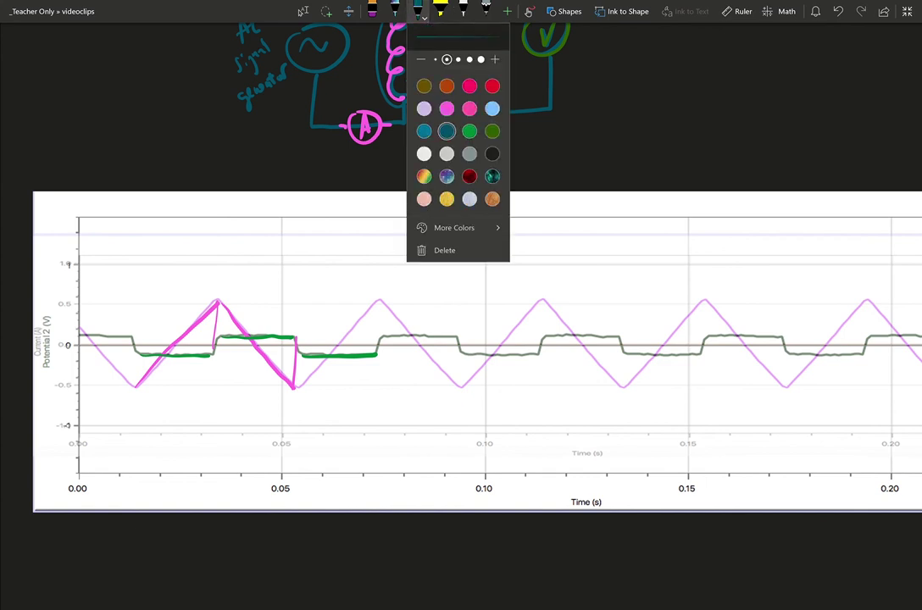
{"action": "mouse_move", "coordinate": [421, 241]}
{"action": "left_mouse_down"}
{"action": "mouse_move", "coordinate": [442, 234]}
{"action": "mouse_move", "coordinate": [447, 272]}
{"action": "mouse_move", "coordinate": [485, 272]}
{"action": "left_mouse_up"}
{"action": "mouse_move", "coordinate": [490, 257]}
{"action": "left_mouse_down"}
{"action": "mouse_move", "coordinate": [489, 272]}
{"action": "mouse_move", "coordinate": [509, 254]}
{"action": "left_mouse_up"}
{"action": "mouse_move", "coordinate": [502, 258]}
{"action": "left_mouse_down"}
{"action": "mouse_move", "coordinate": [550, 245]}
{"action": "mouse_move", "coordinate": [563, 261]}
{"action": "left_mouse_up"}
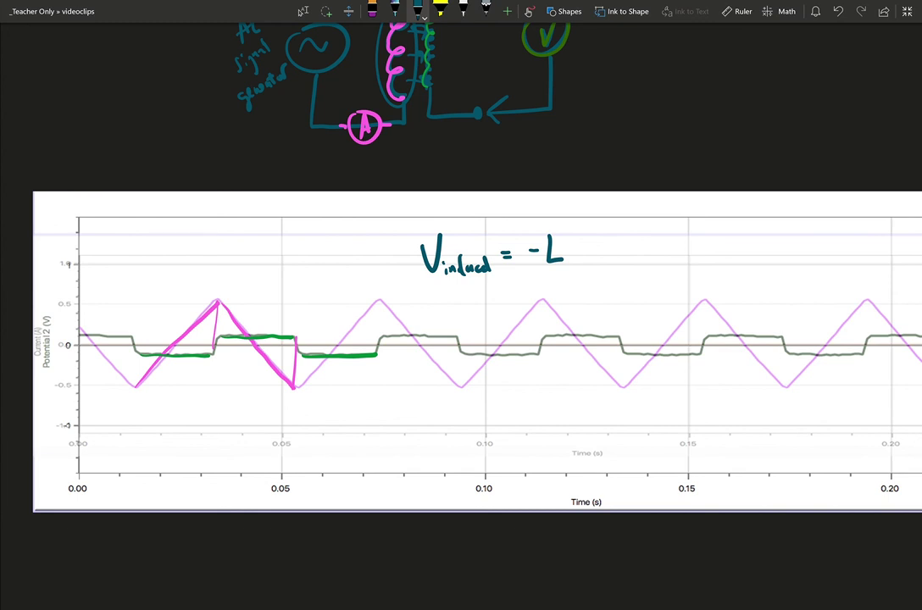
{"action": "mouse_move", "coordinate": [584, 234]}
{"action": "left_mouse_down"}
{"action": "mouse_move", "coordinate": [578, 244]}
{"action": "mouse_move", "coordinate": [584, 233]}
{"action": "mouse_move", "coordinate": [613, 249]}
{"action": "mouse_move", "coordinate": [583, 275]}
{"action": "mouse_move", "coordinate": [591, 262]}
{"action": "left_mouse_up"}
{"action": "mouse_move", "coordinate": [603, 260]}
{"action": "left_mouse_down"}
{"action": "mouse_move", "coordinate": [604, 277]}
{"action": "mouse_move", "coordinate": [612, 265]}
{"action": "left_mouse_up"}
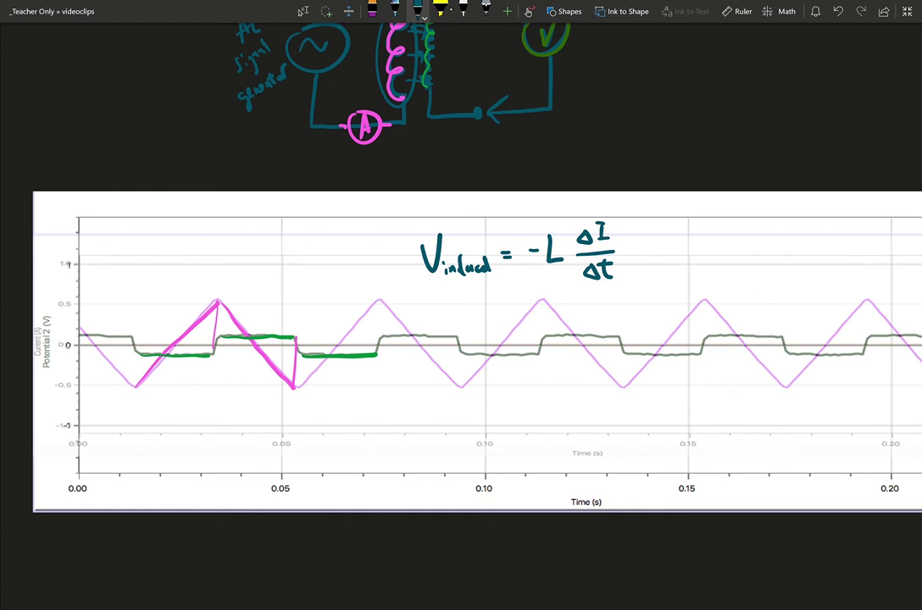
Begin a proportionality beside the graph's formula with a green V followed by a dark teal ∝ sign
{"action": "left_click_drag", "start_coordinate": [691, 232], "coordinate": [714, 224]}
{"action": "key", "text": "ctrl+z"}
{"action": "left_click", "coordinate": [418, 10]}
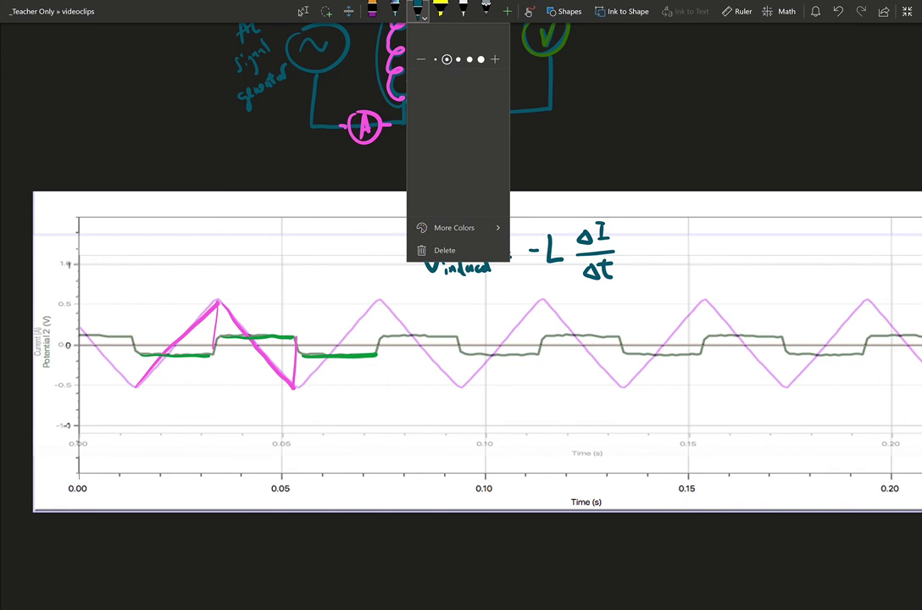
{"action": "left_click", "coordinate": [470, 131]}
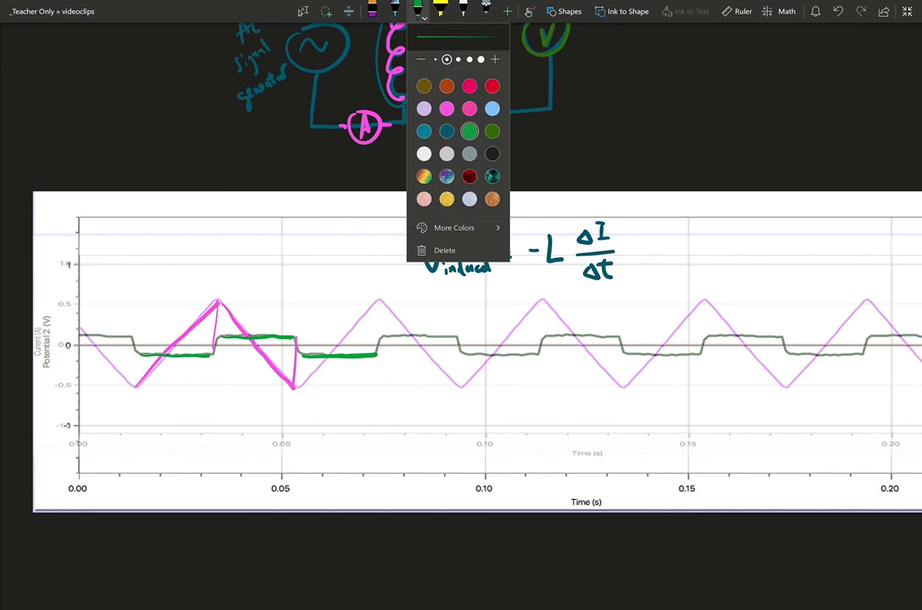
{"action": "left_click", "coordinate": [681, 239]}
{"action": "mouse_move", "coordinate": [681, 239]}
{"action": "left_mouse_down"}
{"action": "mouse_move", "coordinate": [697, 241]}
{"action": "mouse_move", "coordinate": [701, 230]}
{"action": "left_mouse_up"}
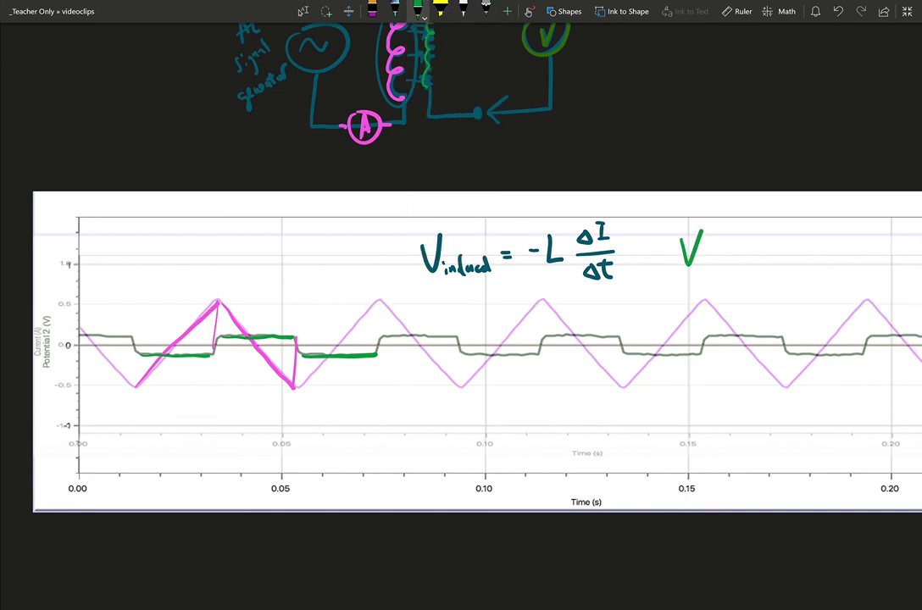
{"action": "left_click", "coordinate": [419, 10]}
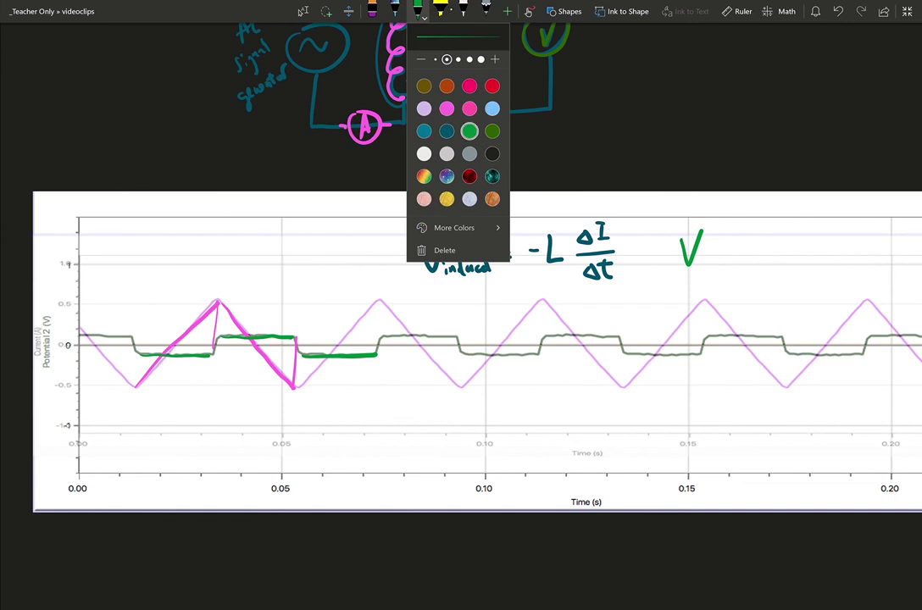
{"action": "left_click", "coordinate": [447, 130]}
{"action": "left_click", "coordinate": [734, 241]}
{"action": "left_click_drag", "start_coordinate": [734, 240], "coordinate": [737, 258]}
Switch the pen to magenta and complete the proportionality with −ΔI/Δt
{"action": "left_click", "coordinate": [418, 10]}
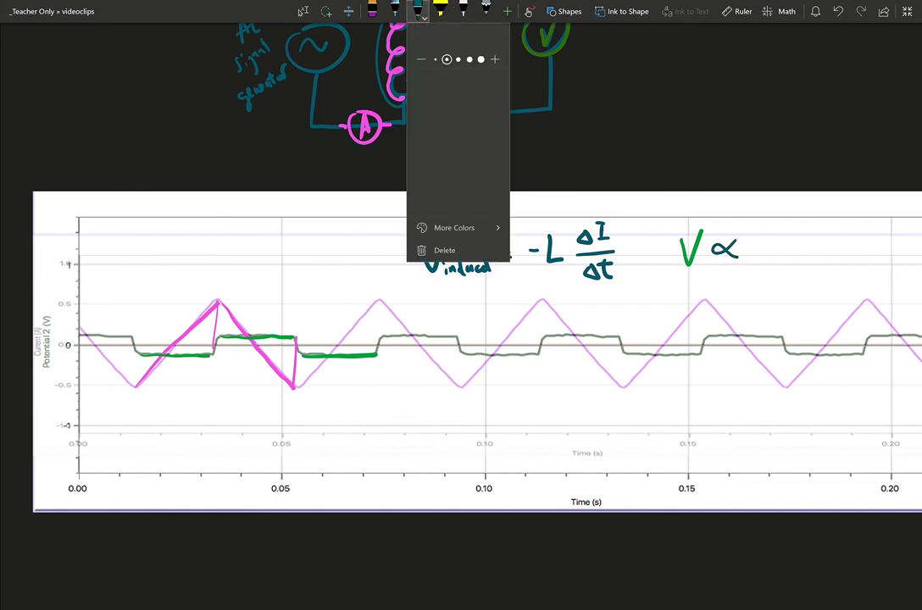
{"action": "left_click", "coordinate": [447, 110]}
{"action": "left_click", "coordinate": [763, 242]}
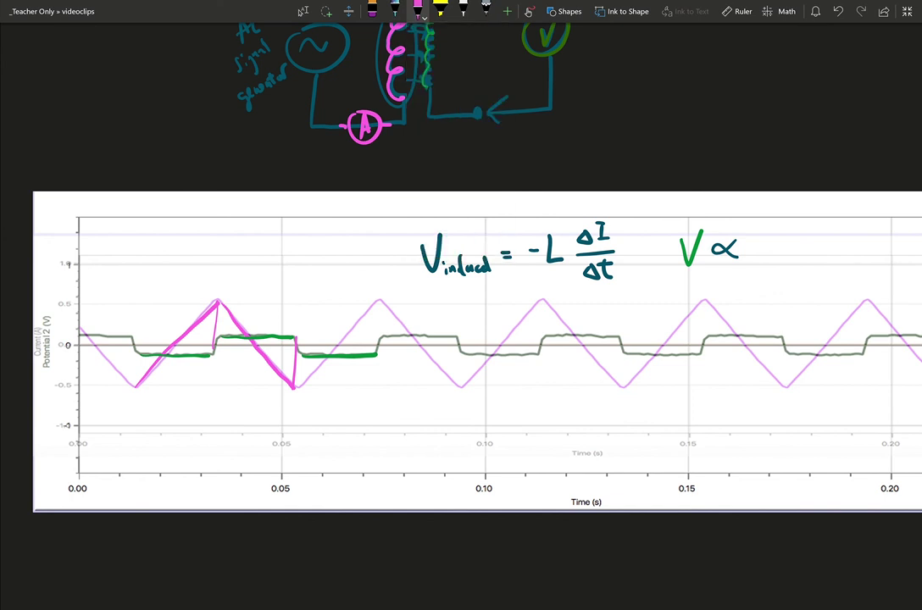
{"action": "mouse_move", "coordinate": [750, 248]}
{"action": "left_mouse_down"}
{"action": "mouse_move", "coordinate": [809, 239]}
{"action": "mouse_move", "coordinate": [778, 273]}
{"action": "mouse_move", "coordinate": [798, 279]}
{"action": "left_mouse_up"}
{"action": "left_click_drag", "start_coordinate": [792, 267], "coordinate": [804, 266]}
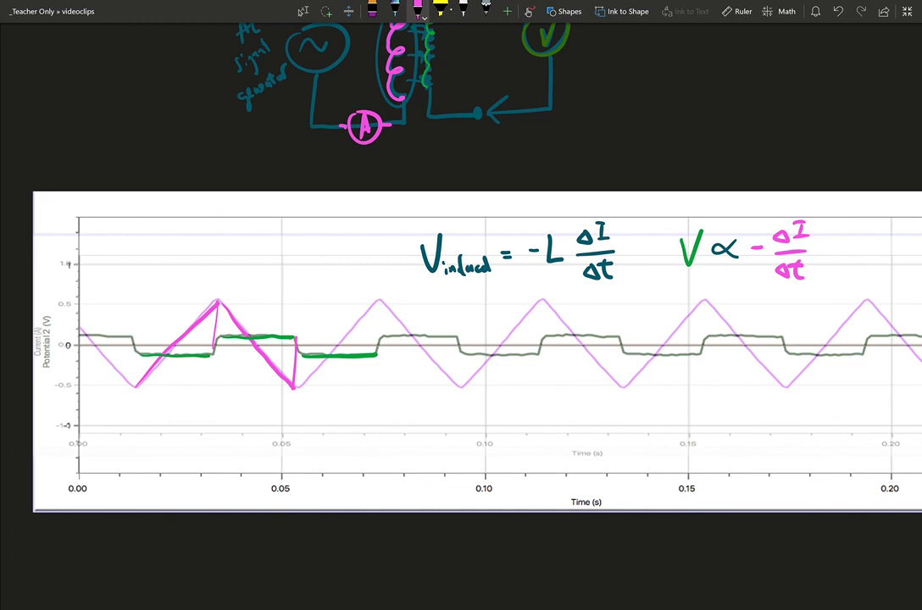
Bracket the magenta ΔI/Δt from below and label it "slope of I vs t"
{"action": "left_click_drag", "start_coordinate": [768, 273], "coordinate": [810, 290]}
{"action": "scroll", "coordinate": [461, 339], "scroll_direction": "right", "scroll_amount": 3}
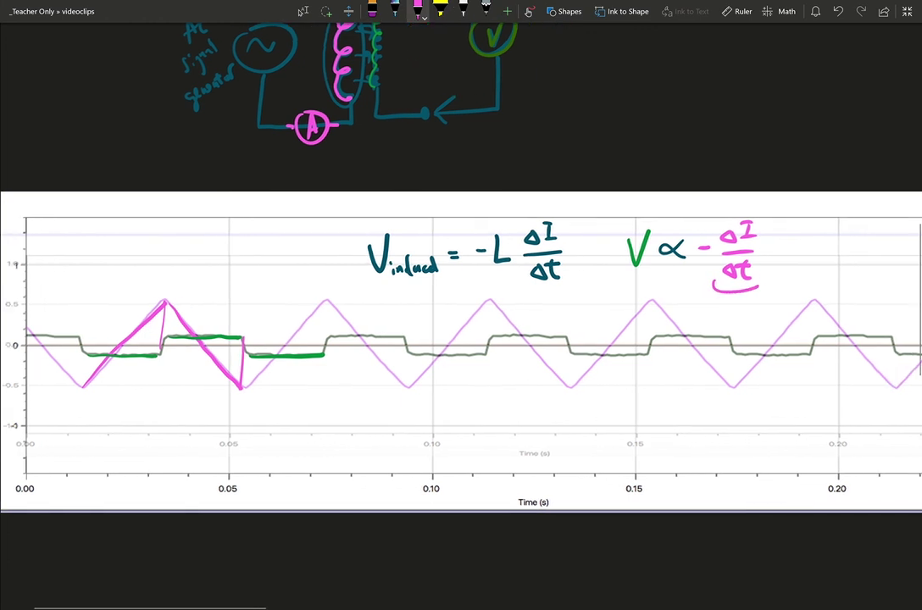
{"action": "left_click_drag", "start_coordinate": [752, 299], "coordinate": [745, 311]}
{"action": "mouse_move", "coordinate": [755, 295]}
{"action": "left_mouse_down"}
{"action": "mouse_move", "coordinate": [755, 310]}
{"action": "mouse_move", "coordinate": [762, 303]}
{"action": "left_mouse_up"}
{"action": "left_click_drag", "start_coordinate": [769, 299], "coordinate": [770, 317]}
{"action": "mouse_move", "coordinate": [769, 301]}
{"action": "left_mouse_down"}
{"action": "mouse_move", "coordinate": [770, 308]}
{"action": "mouse_move", "coordinate": [797, 296]}
{"action": "left_mouse_up"}
{"action": "mouse_move", "coordinate": [812, 281]}
{"action": "left_mouse_down"}
{"action": "mouse_move", "coordinate": [816, 290]}
{"action": "mouse_move", "coordinate": [830, 286]}
{"action": "mouse_move", "coordinate": [836, 273]}
{"action": "mouse_move", "coordinate": [860, 285]}
{"action": "mouse_move", "coordinate": [873, 271]}
{"action": "left_mouse_up"}
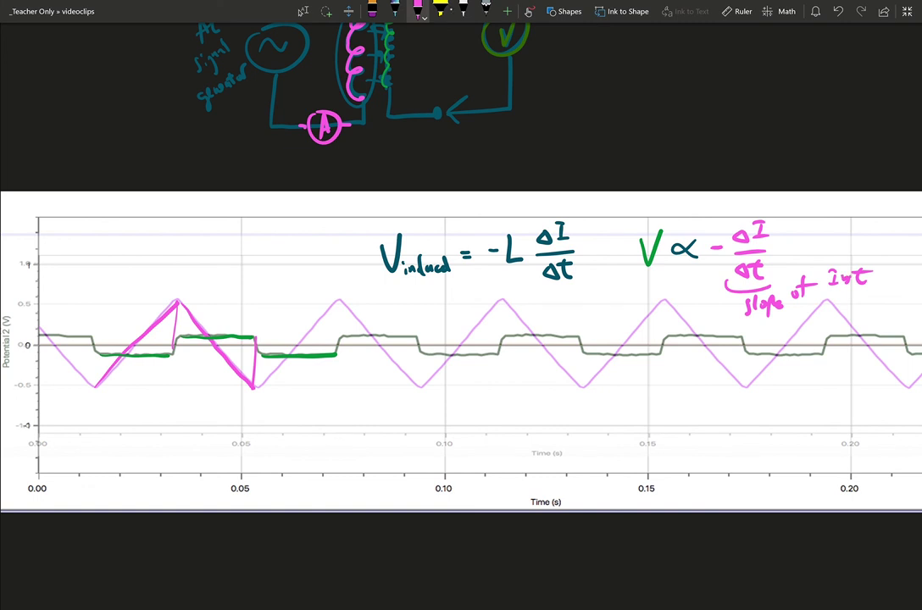
Circle the minus sign in the proportionality and retrace the marked rising segment of the current curve in magenta
{"action": "mouse_move", "coordinate": [726, 244]}
{"action": "left_mouse_down"}
{"action": "mouse_move", "coordinate": [717, 258]}
{"action": "mouse_move", "coordinate": [727, 244]}
{"action": "left_mouse_up"}
{"action": "scroll", "coordinate": [461, 314], "scroll_direction": "down", "scroll_amount": 1}
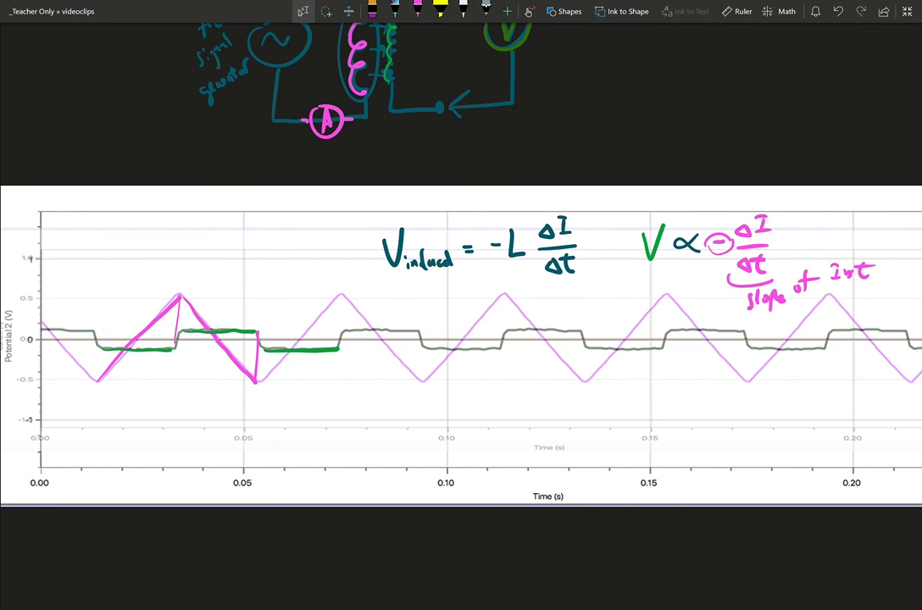
{"action": "left_click_drag", "start_coordinate": [99, 381], "coordinate": [175, 300]}
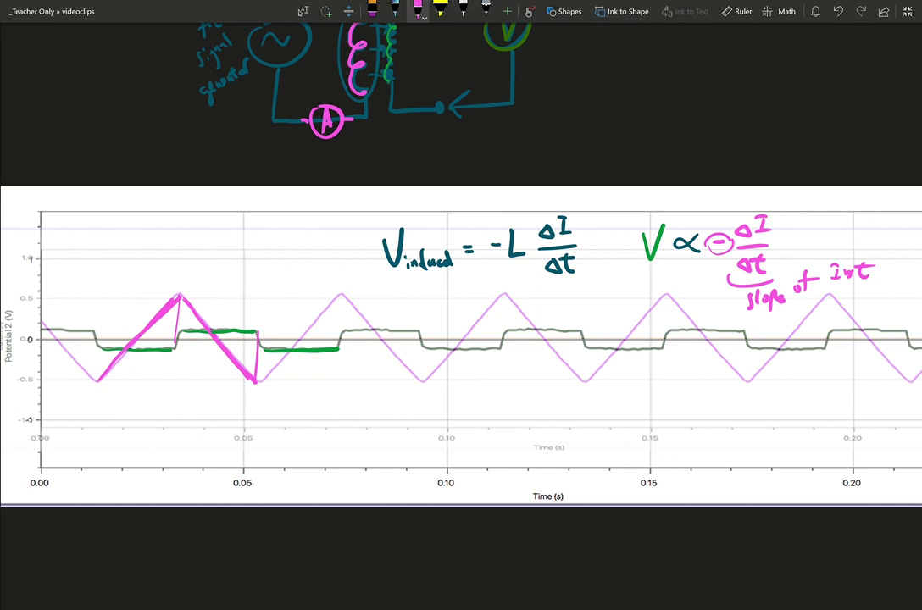
Draw a magenta arrow below the circuit diagram, pointing up at the gap between the two coils
{"action": "scroll", "coordinate": [461, 346], "scroll_direction": "up", "scroll_amount": 1}
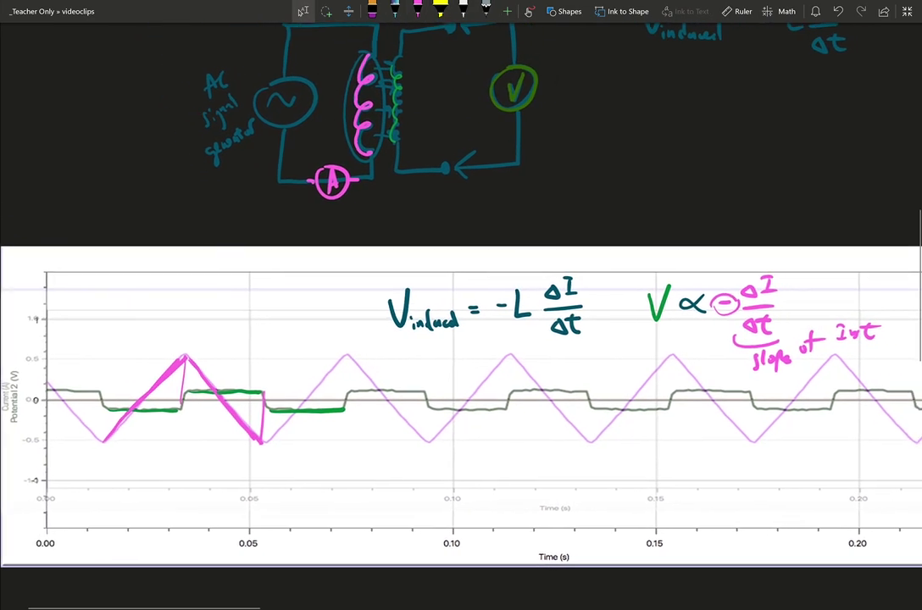
{"action": "scroll", "coordinate": [462, 339], "scroll_direction": "right", "scroll_amount": 1}
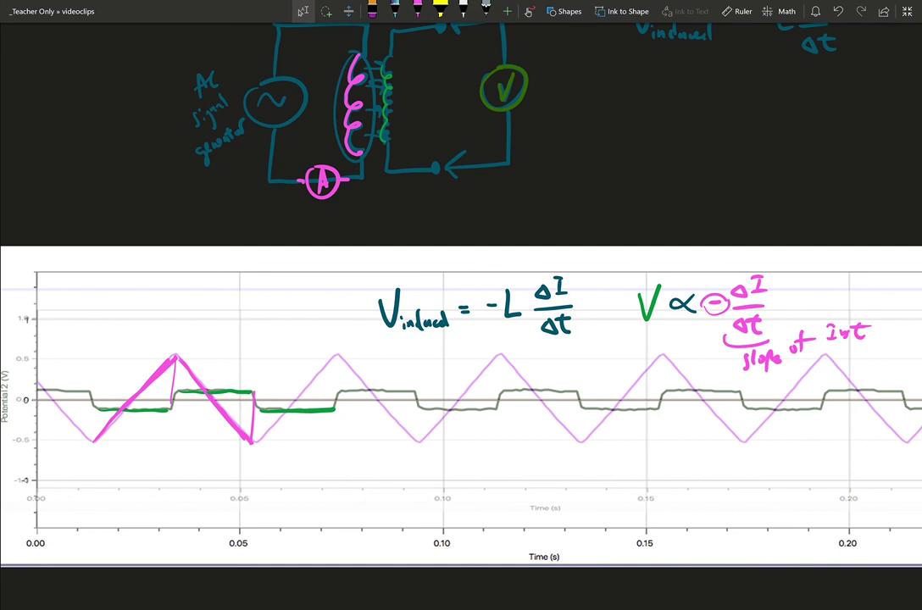
{"action": "left_click", "coordinate": [418, 10]}
{"action": "left_click_drag", "start_coordinate": [376, 208], "coordinate": [376, 158]}
{"action": "left_click_drag", "start_coordinate": [371, 168], "coordinate": [382, 168]}
Label the arrow in magenta handwriting with "no direct electrical connection"
{"action": "left_click", "coordinate": [377, 226]}
{"action": "left_click_drag", "start_coordinate": [366, 222], "coordinate": [446, 215]}
{"action": "mouse_move", "coordinate": [441, 208]}
{"action": "left_mouse_down"}
{"action": "mouse_move", "coordinate": [450, 206]}
{"action": "mouse_move", "coordinate": [469, 229]}
{"action": "left_mouse_up"}
{"action": "left_click_drag", "start_coordinate": [478, 224], "coordinate": [627, 207]}
{"action": "mouse_move", "coordinate": [620, 197]}
{"action": "left_mouse_down"}
{"action": "mouse_move", "coordinate": [637, 204]}
{"action": "mouse_move", "coordinate": [648, 194]}
{"action": "left_mouse_up"}
{"action": "left_click_drag", "start_coordinate": [650, 198], "coordinate": [661, 194]}
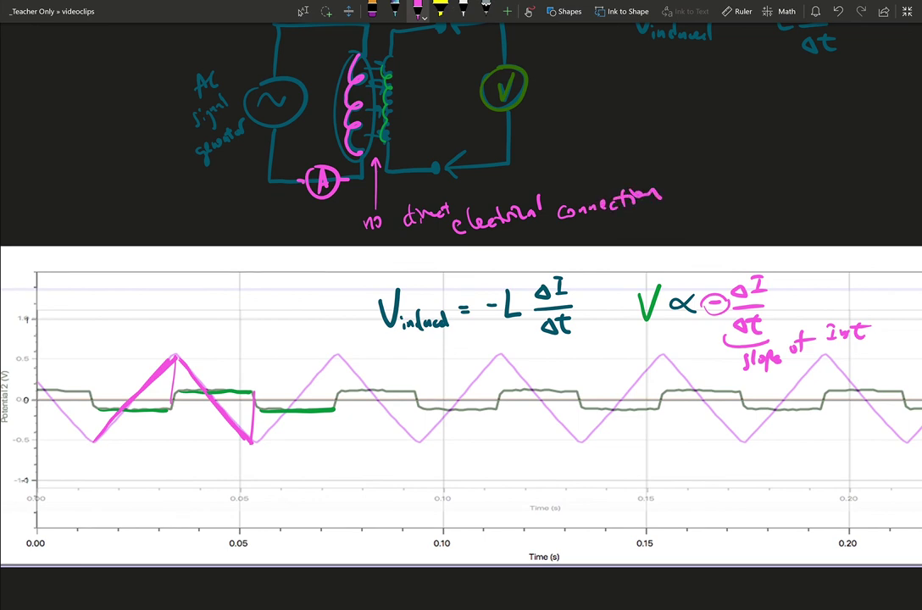
Examine the sinusoidal current and voltage graph and compare it with the annotated triangular-wave graph and the circuit above it
{"action": "left_click", "coordinate": [303, 11]}
{"action": "scroll", "coordinate": [675, 339], "scroll_direction": "down", "scroll_amount": 2}
{"action": "scroll", "coordinate": [500, 339], "scroll_direction": "down", "scroll_amount": 3}
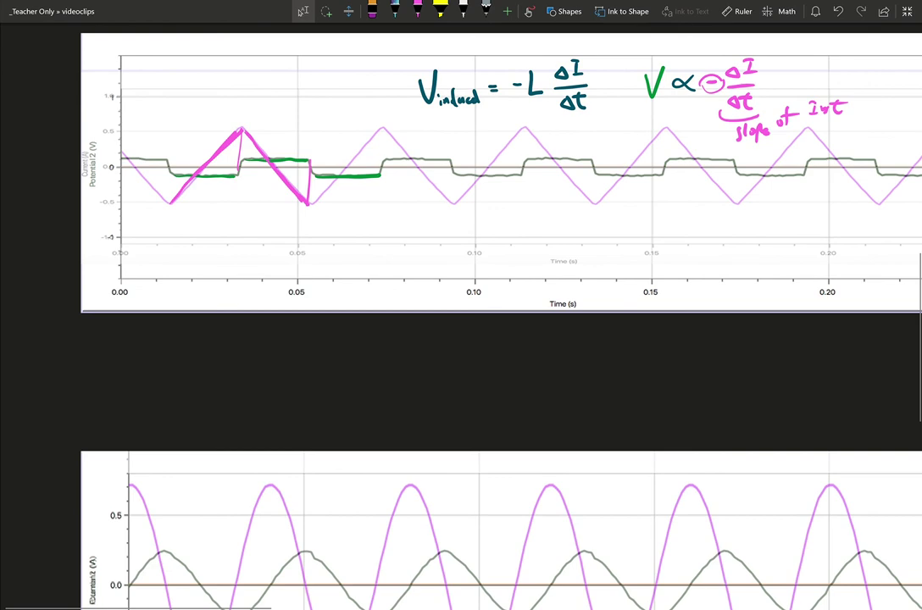
{"action": "scroll", "coordinate": [461, 340], "scroll_direction": "down", "scroll_amount": 5}
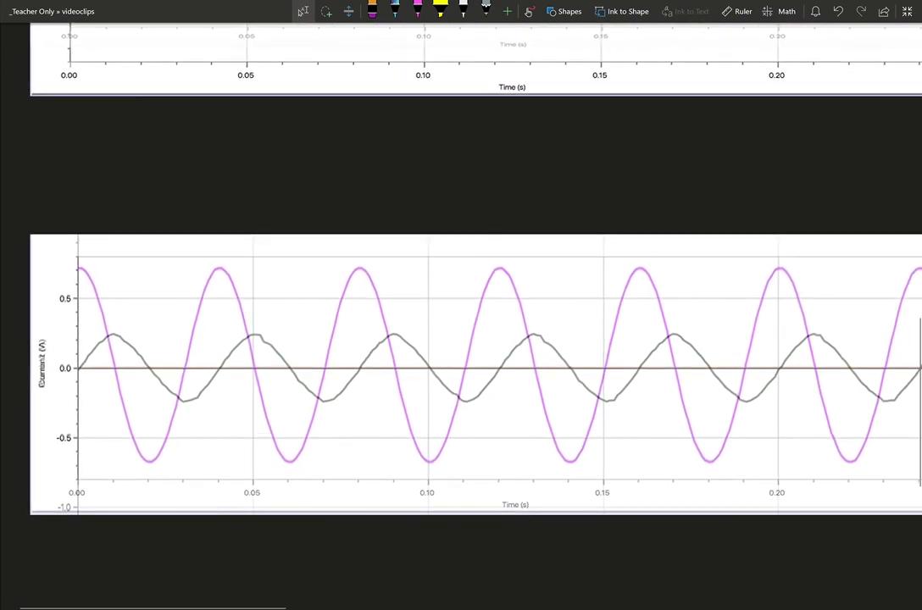
{"action": "scroll", "coordinate": [593, 254], "scroll_direction": "down", "scroll_amount": 1}
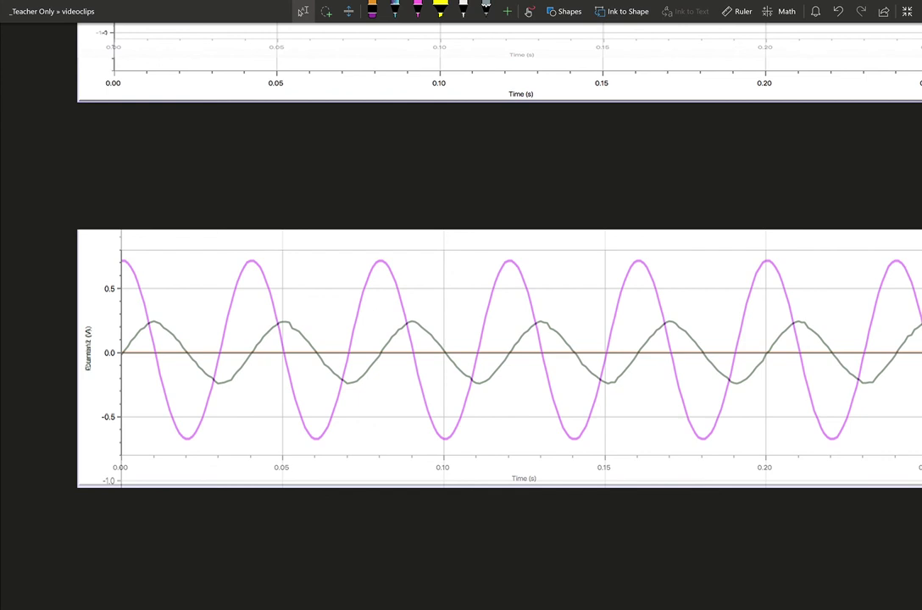
{"action": "left_click", "coordinate": [418, 10]}
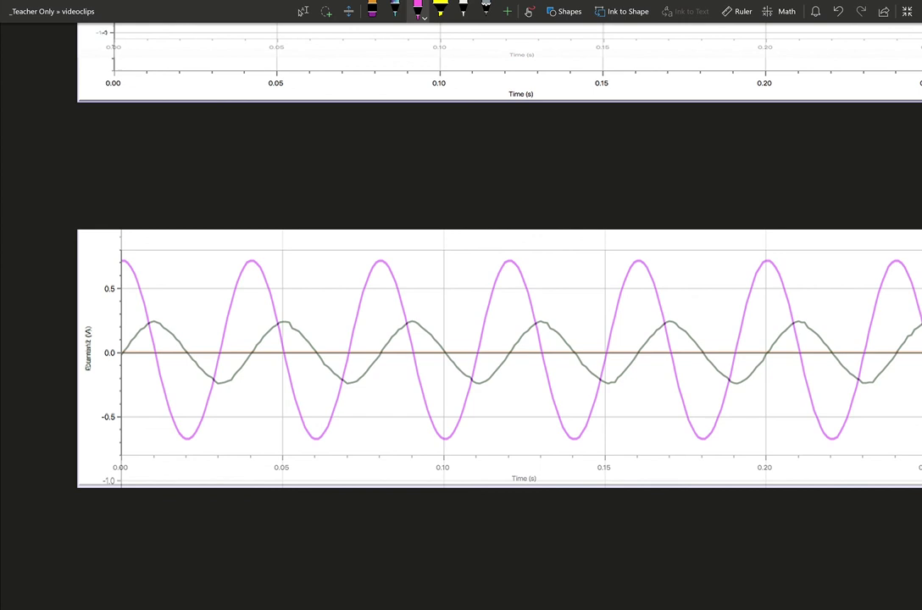
{"action": "scroll", "coordinate": [501, 359], "scroll_direction": "down", "scroll_amount": 2}
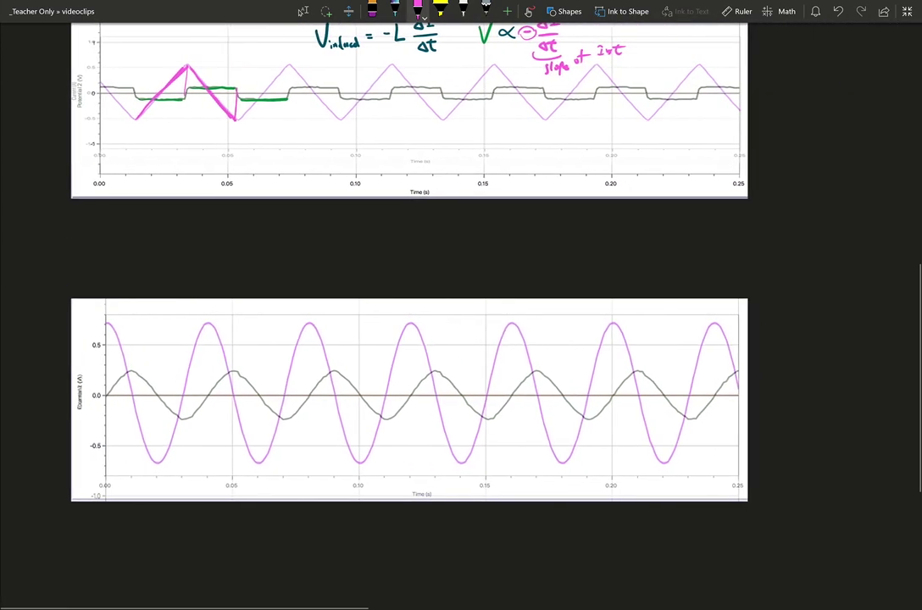
{"action": "key", "text": "Escape"}
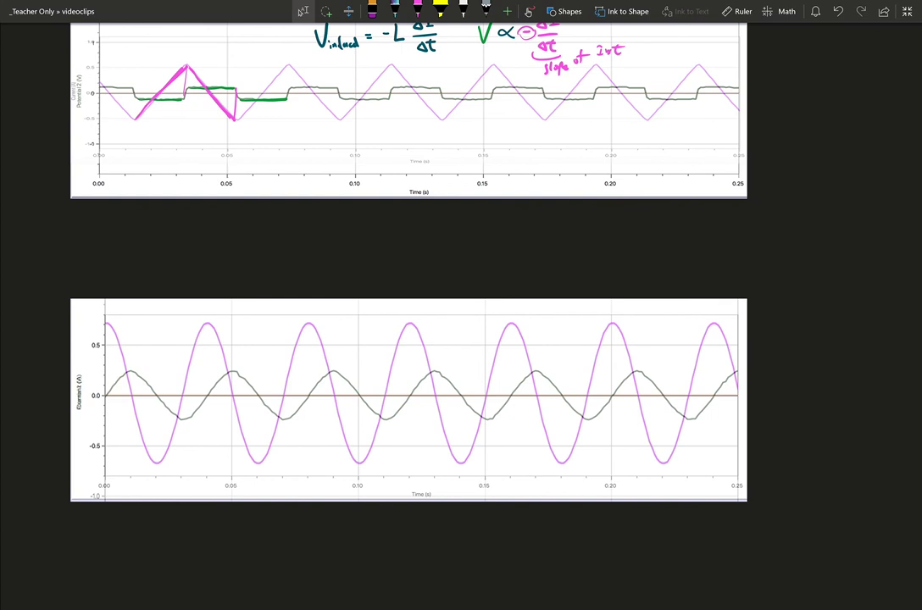
{"action": "scroll", "coordinate": [407, 305], "scroll_direction": "up", "scroll_amount": 2}
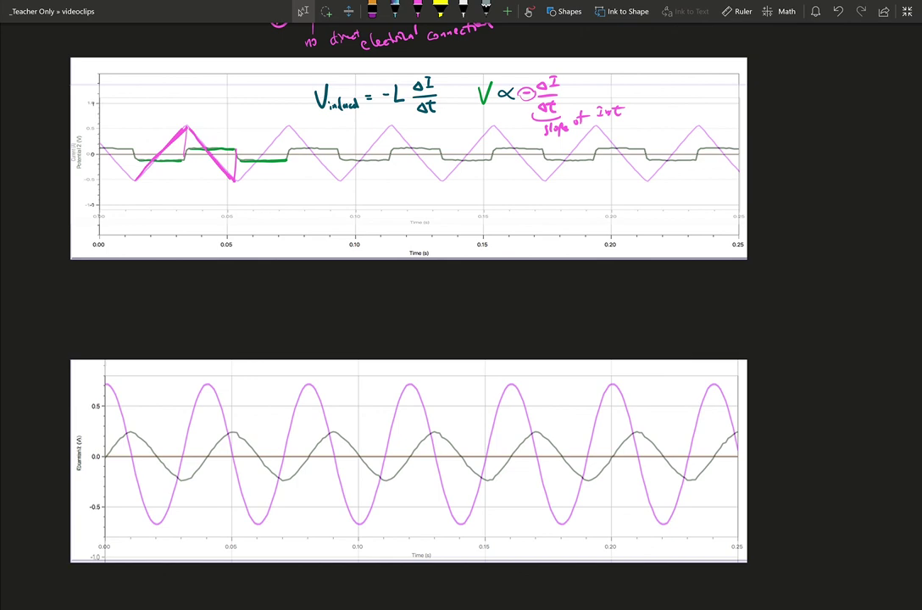
{"action": "scroll", "coordinate": [408, 310], "scroll_direction": "down", "scroll_amount": 2}
{"action": "scroll", "coordinate": [409, 309], "scroll_direction": "right", "scroll_amount": 2}
{"action": "scroll", "coordinate": [408, 310], "scroll_direction": "up", "scroll_amount": 1}
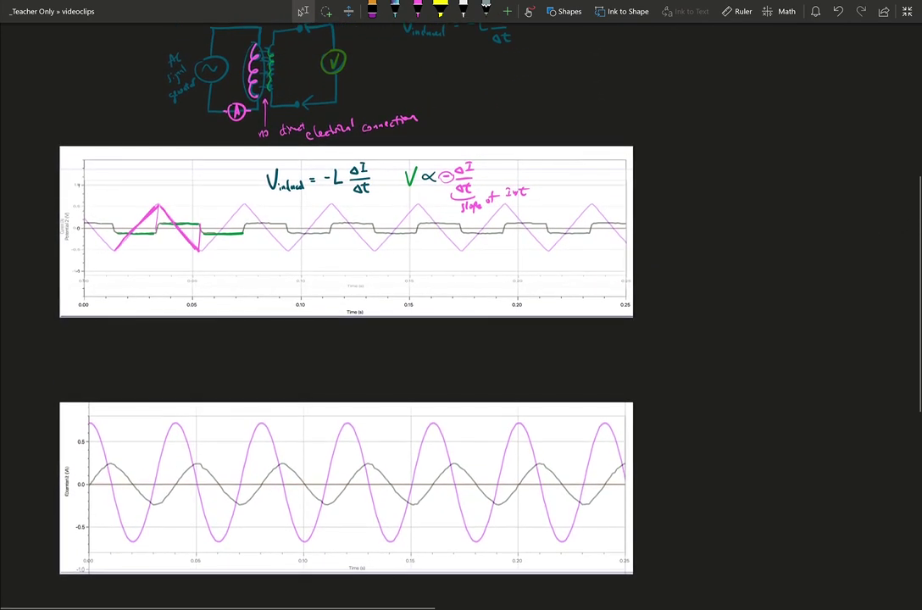
{"action": "scroll", "coordinate": [339, 297], "scroll_direction": "down", "scroll_amount": 3}
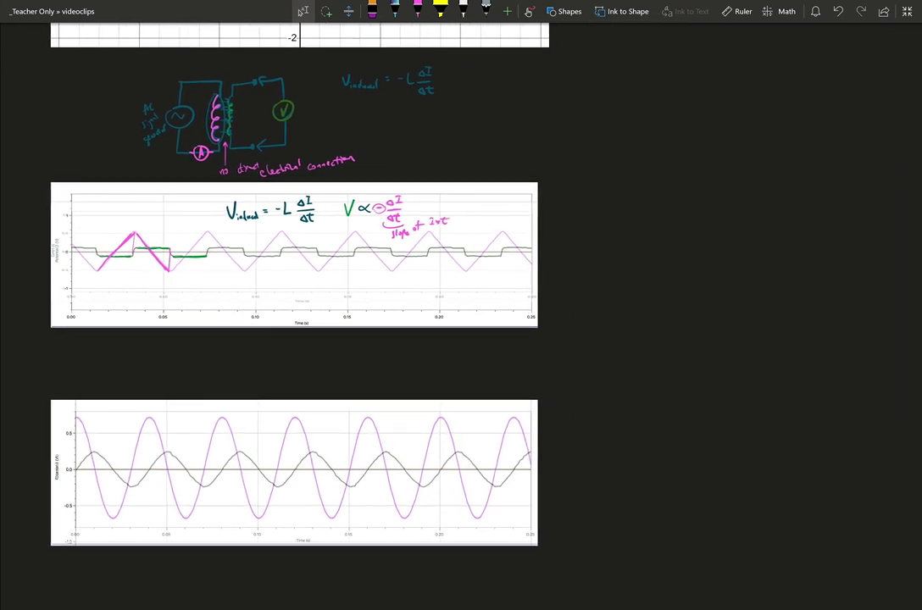